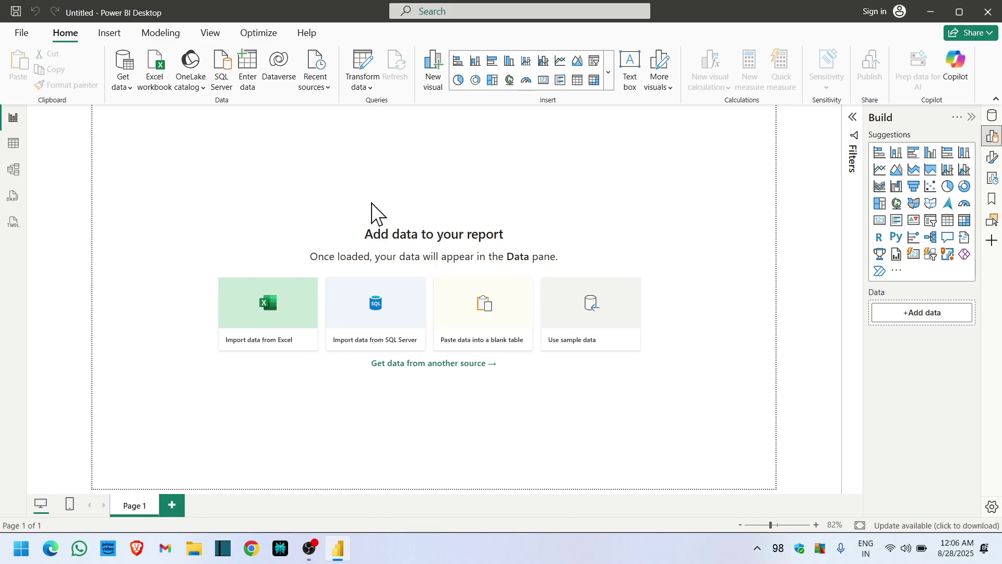
Switch to Excel and create a blank workbook in a maximized window.
{"action": "key", "text": "super+r"}
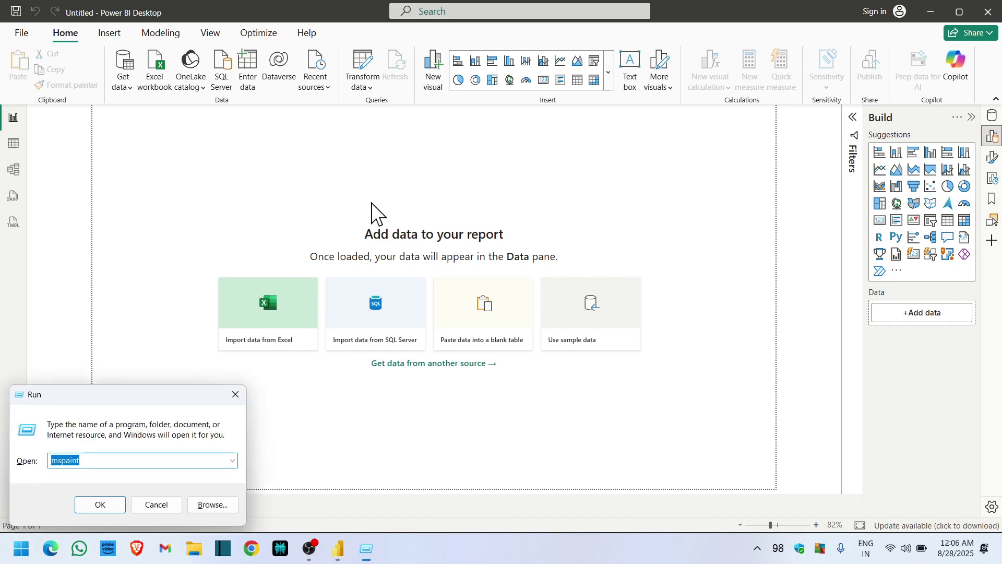
{"action": "type", "text": "excel"}
{"action": "key", "text": "Return"}
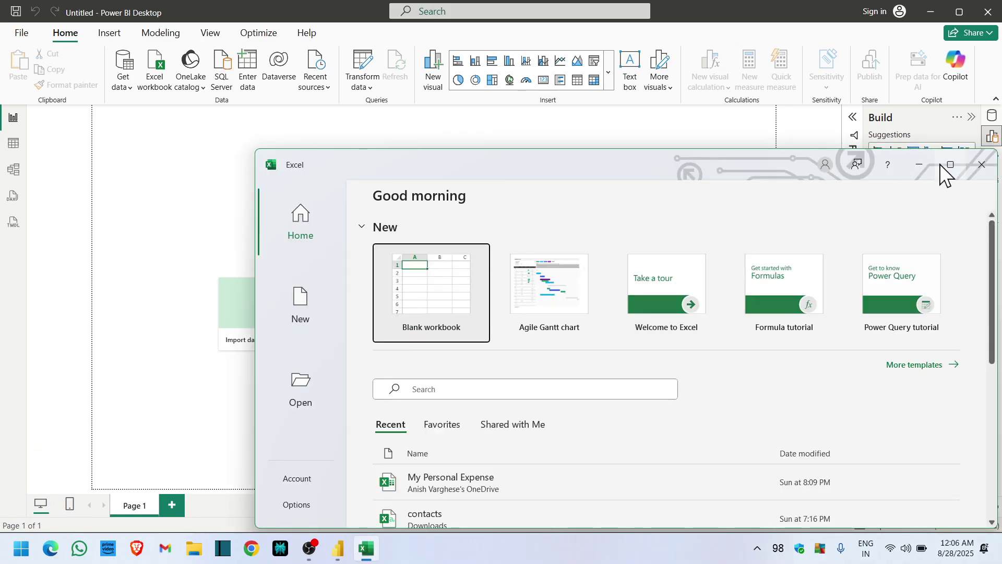
{"action": "left_click", "coordinate": [950, 165]}
{"action": "left_click", "coordinate": [168, 128]}
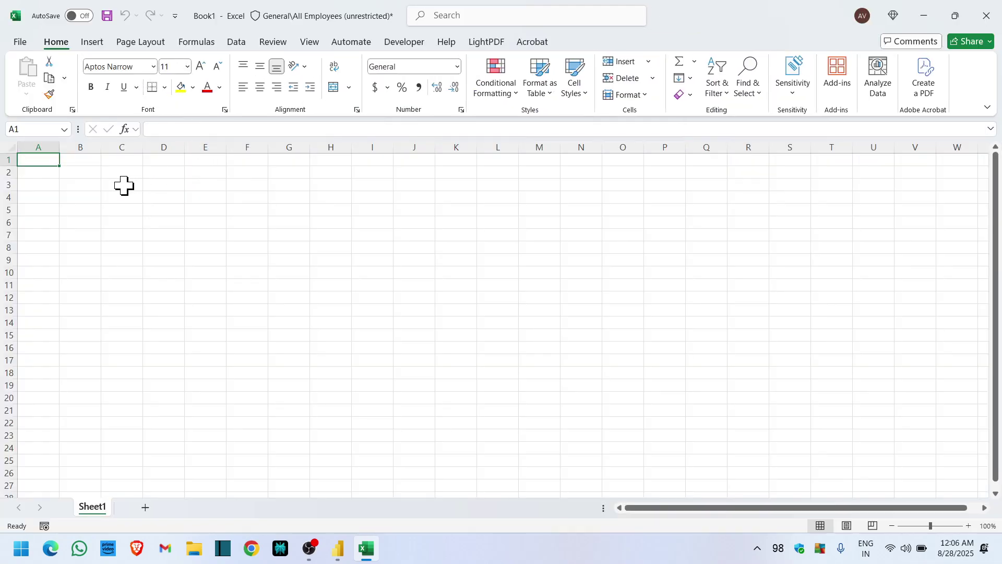
Enter the column headers Date in A1 and Sales in B1.
{"action": "type", "text": "DT"}
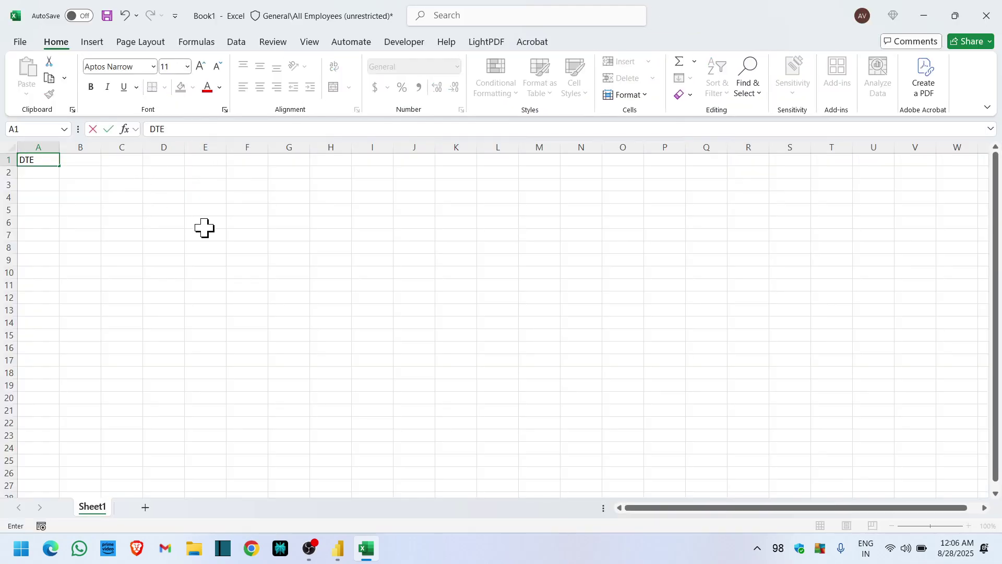
{"action": "type", "text": "e"}
{"action": "key", "text": "Tab"}
{"action": "type", "text": "Sales"}
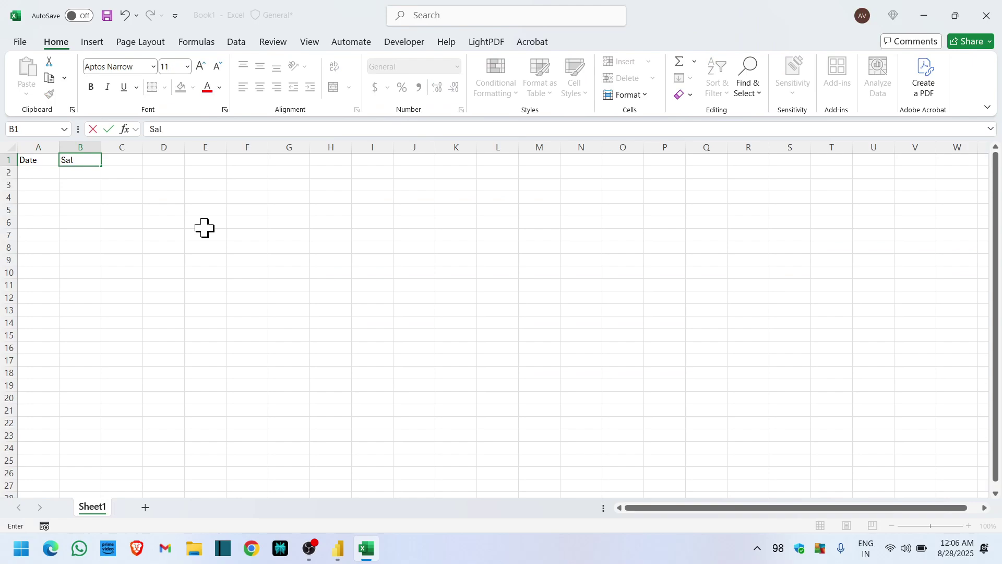
{"action": "key", "text": "Return"}
{"action": "key", "text": "Left"}
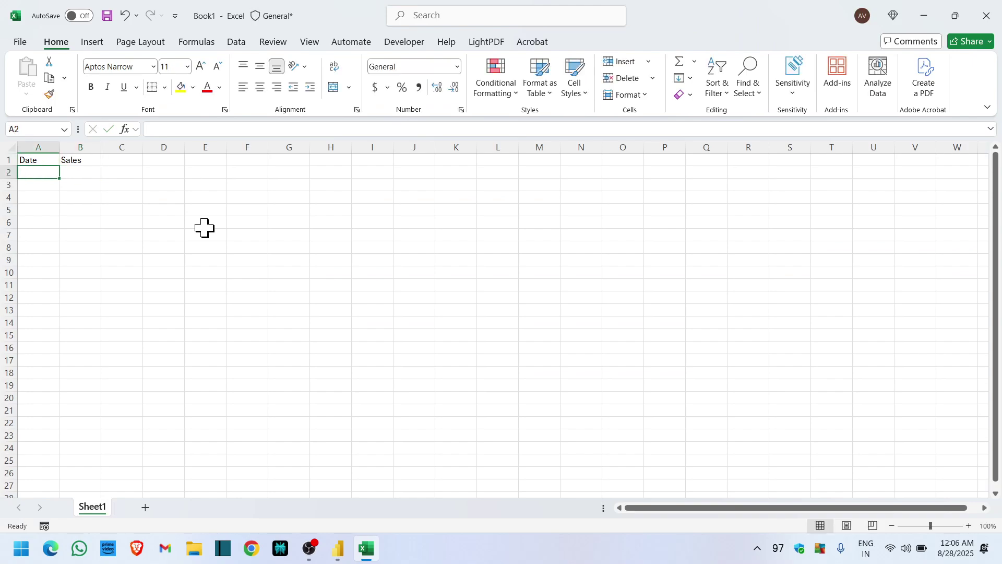
Enter 1 jan as the first date in cell A2.
{"action": "scroll", "coordinate": [202, 224], "scroll_direction": "up", "scroll_amount": 6}
{"action": "type", "text": "1 jan"}
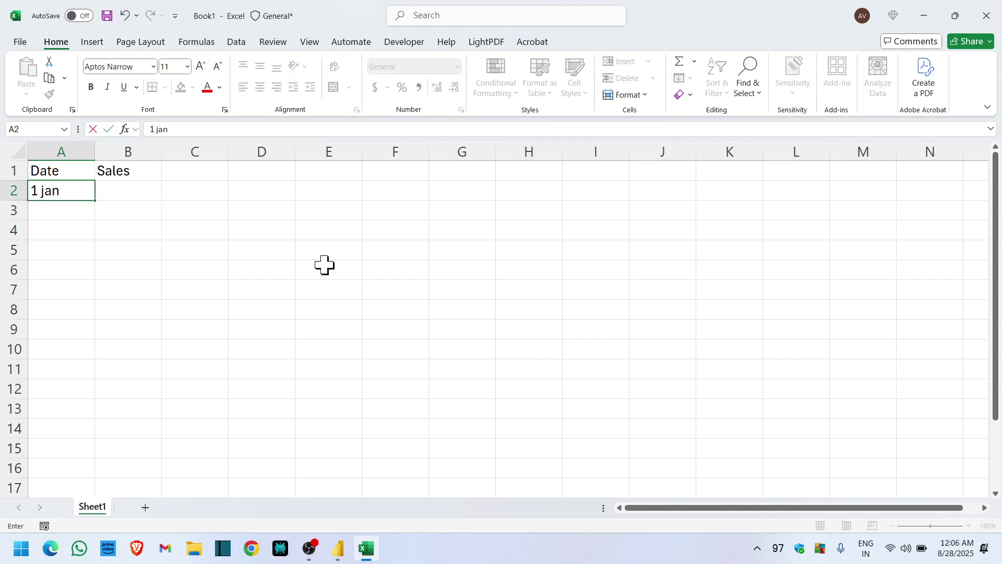
{"action": "key", "text": "Return"}
{"action": "key", "text": "Up"}
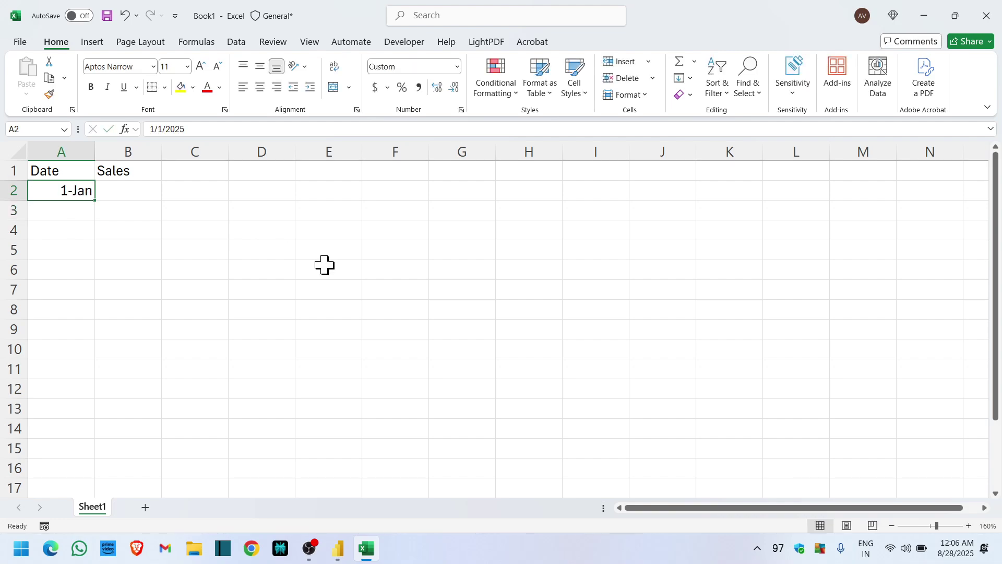
{"action": "key", "text": "Right"}
{"action": "key", "text": "Left"}
{"action": "key", "text": "Down"}
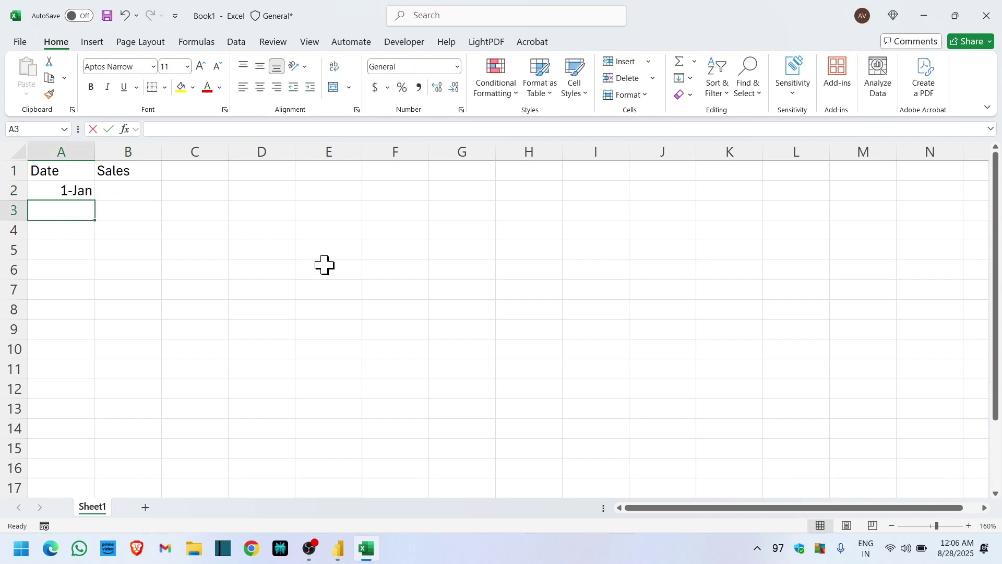
Enter the formula =A2+1 in A3 and fill it down the Date column to row 366, ending at 31-Dec.
{"action": "type", "text": "="}
{"action": "key", "text": "Up"}
{"action": "type", "text": "+1"}
{"action": "key", "text": "ctrl+Return"}
{"action": "key", "text": "shift+Down"}
{"action": "key", "text": "shift+Down"}
{"action": "key", "text": "shift+Down"}
{"action": "key", "text": "shift+Down"}
{"action": "key", "text": "shift+Down"}
{"action": "key", "text": "shift+Down"}
{"action": "key", "text": "shift+Down"}
{"action": "key", "text": "shift+Down"}
{"action": "key", "text": "shift+Down"}
{"action": "key", "text": "shift+Down"}
{"action": "key", "text": "shift+Down"}
{"action": "key", "text": "shift+Down"}
{"action": "key", "text": "shift+Down"}
{"action": "key", "text": "shift+Down"}
{"action": "key", "text": "shift+Down"}
{"action": "key", "text": "shift+Down"}
{"action": "key", "text": "shift+Down"}
{"action": "key", "text": "shift+Down"}
{"action": "key", "text": "shift+Down"}
{"action": "key", "text": "shift+Down"}
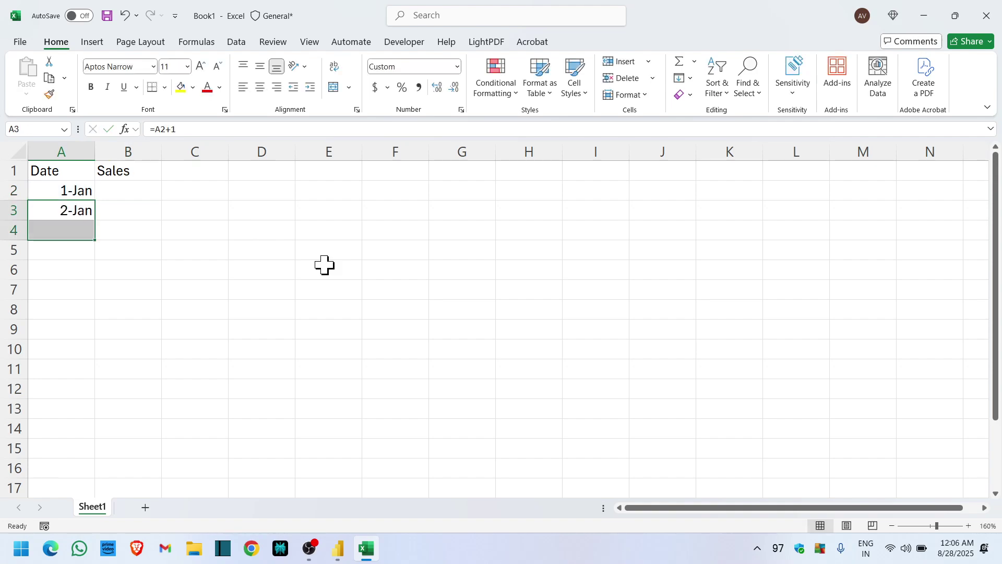
{"action": "key", "text": "shift+Down"}
{"action": "key", "text": "shift+Down"}
{"action": "key", "text": "shift+Down"}
{"action": "key", "text": "shift+Down"}
{"action": "key", "text": "shift+Down"}
{"action": "key", "text": "shift+Down"}
{"action": "key", "text": "shift+Down"}
{"action": "key", "text": "shift+Down"}
{"action": "key", "text": "shift+Down"}
{"action": "key", "text": "shift+Down"}
{"action": "key", "text": "shift+Down"}
{"action": "key", "text": "shift+Down"}
{"action": "key", "text": "shift+Down"}
{"action": "key", "text": "shift+Down"}
{"action": "key", "text": "shift+Down"}
{"action": "key", "text": "shift+Down"}
{"action": "key", "text": "shift+Down"}
{"action": "key", "text": "shift+Down"}
{"action": "key", "text": "shift+Down"}
{"action": "key", "text": "shift+Down"}
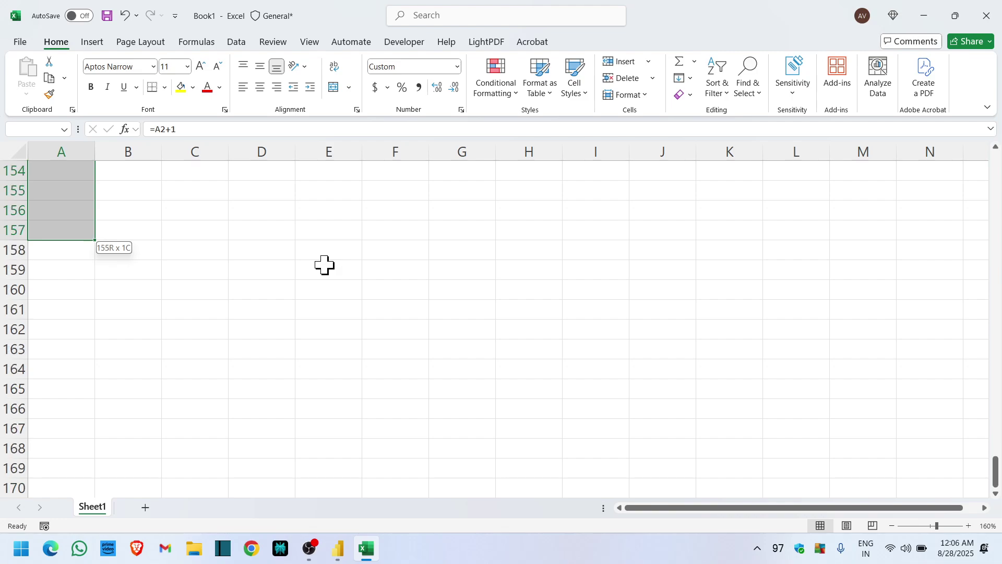
{"action": "key", "text": "shift+Down"}
{"action": "key", "text": "shift+Down"}
{"action": "key", "text": "shift+Down"}
{"action": "key", "text": "shift+Down"}
{"action": "key", "text": "shift+Down"}
{"action": "key", "text": "shift+Down"}
{"action": "key", "text": "shift+Down"}
{"action": "key", "text": "shift+Down"}
{"action": "key", "text": "shift+Down"}
{"action": "key", "text": "shift+Down"}
{"action": "key", "text": "shift+Down"}
{"action": "key", "text": "shift+Down"}
{"action": "key", "text": "shift+Down"}
{"action": "key", "text": "shift+Down"}
{"action": "key", "text": "shift+Down"}
{"action": "key", "text": "shift+Down"}
{"action": "key", "text": "shift+Down"}
{"action": "key", "text": "shift+Down"}
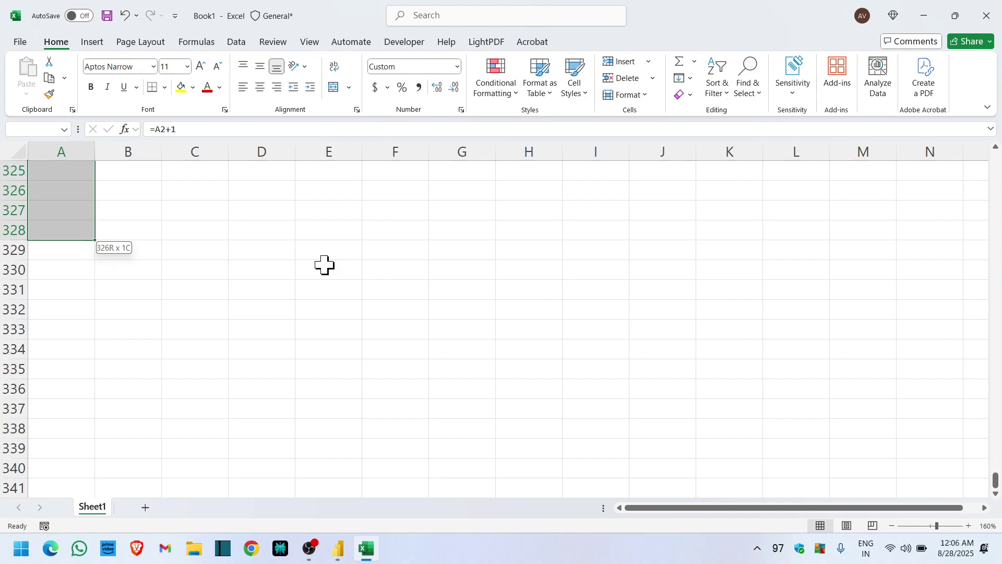
{"action": "key", "text": "shift+Down"}
{"action": "key", "text": "shift+Down"}
{"action": "key", "text": "shift+Down"}
{"action": "key", "text": "ctrl+d"}
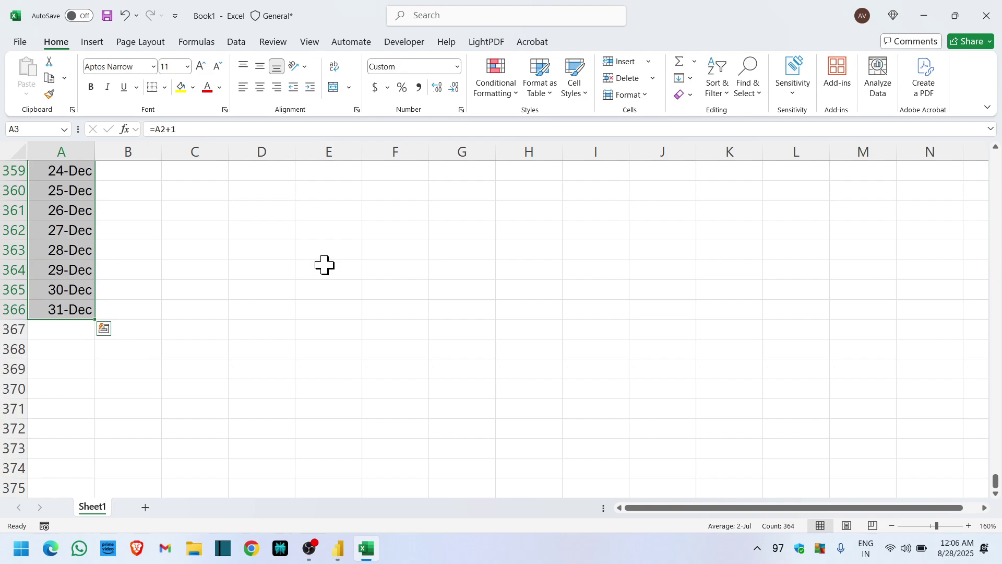
Replace the date formulas in A3:A366 with their static values and check the column from end to end.
{"action": "key", "text": "ctrl+c"}
{"action": "key", "text": "ctrl+shift+v"}
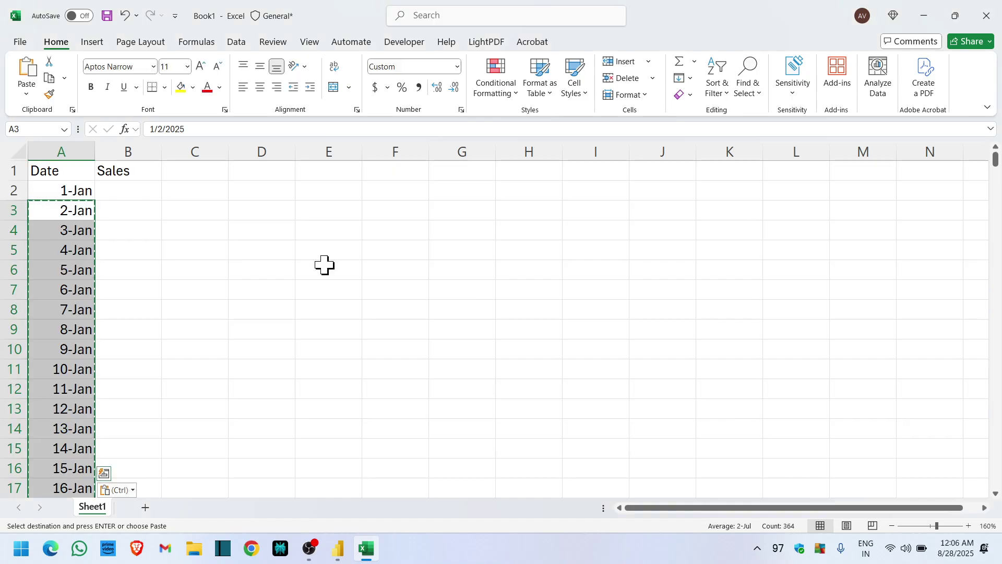
{"action": "key", "text": "Up"}
{"action": "key", "text": "Down"}
{"action": "key", "text": "Down"}
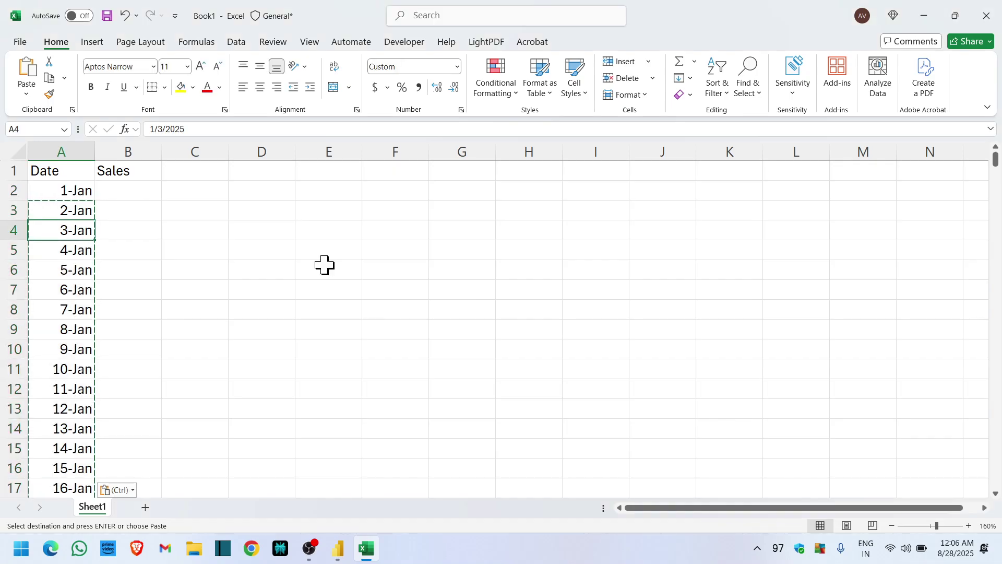
{"action": "key", "text": "ctrl+Down"}
{"action": "key", "text": "ctrl+Up"}
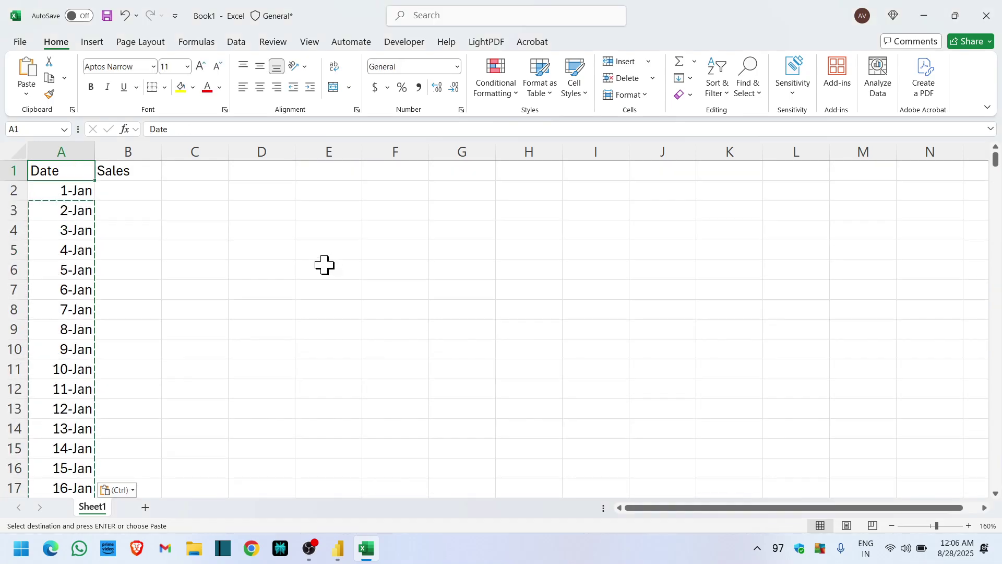
Enter =RANDBETWEEN(1000,10000) in cell B2 to generate a random sales amount.
{"action": "key", "text": "Right"}
{"action": "key", "text": "Down"}
{"action": "key", "text": "Escape"}
{"action": "type", "text": "=ran"}
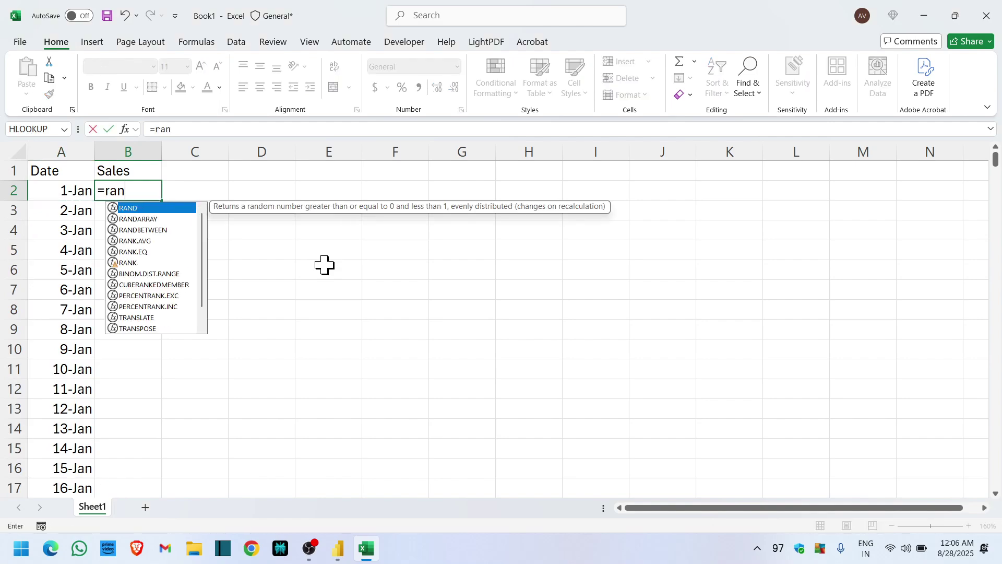
{"action": "type", "text": "d"}
{"action": "key", "text": "Down"}
{"action": "key", "text": "Down"}
{"action": "key", "text": "Tab"}
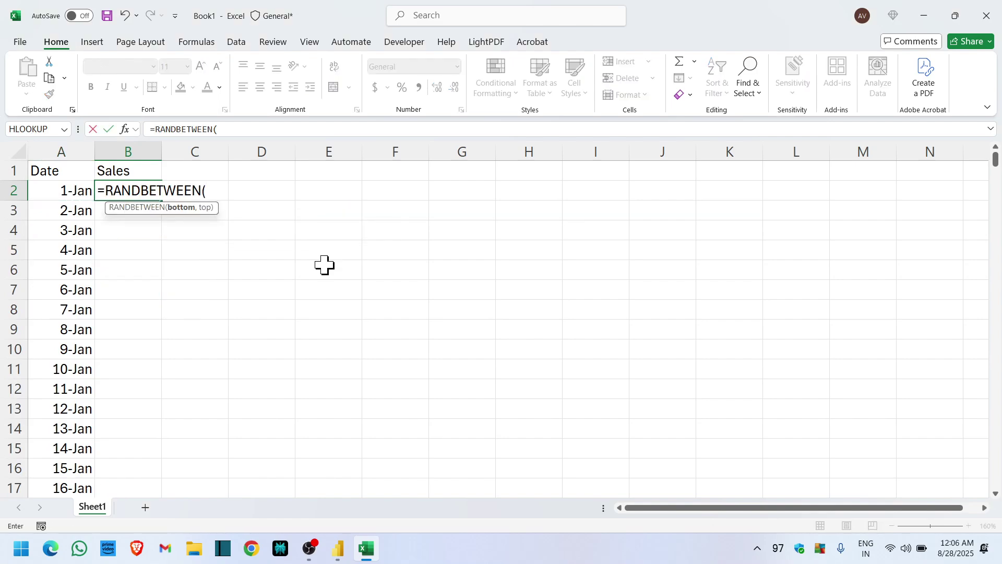
{"action": "type", "text": "1000,10000"}
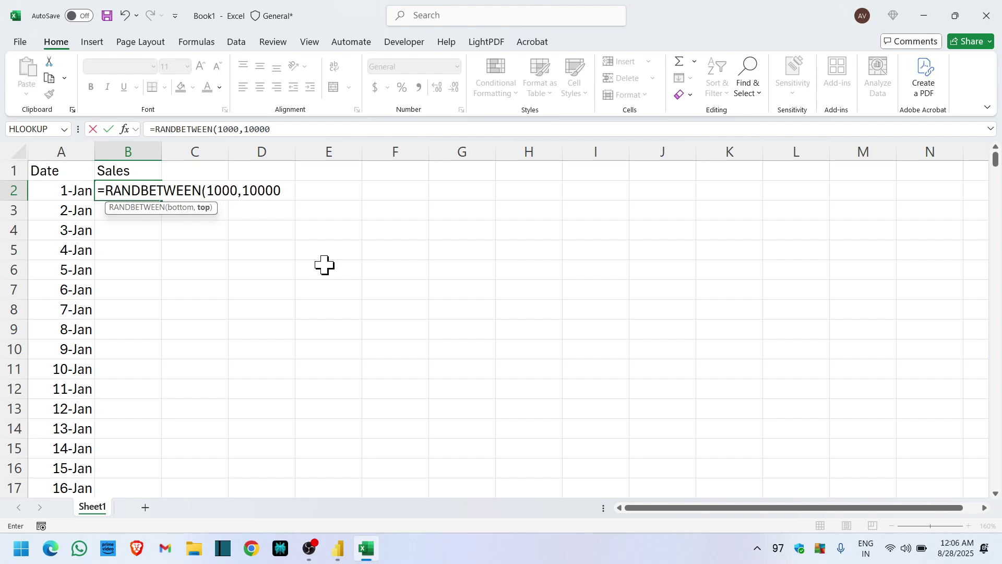
{"action": "key", "text": "Return"}
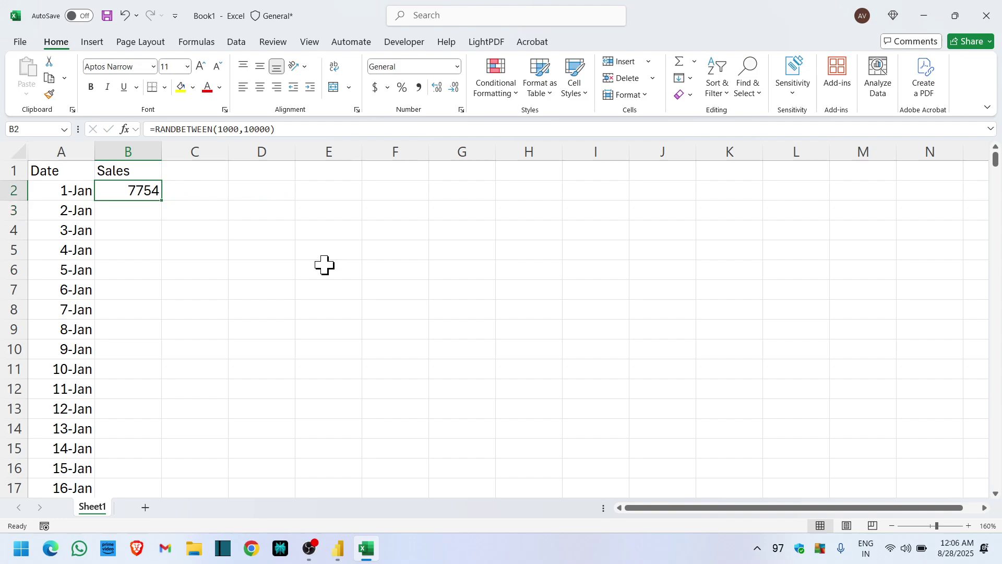
Fill the random sales formula from B2 down to B366, alongside the last date.
{"action": "key", "text": "Left"}
{"action": "key", "text": "ctrl+Down"}
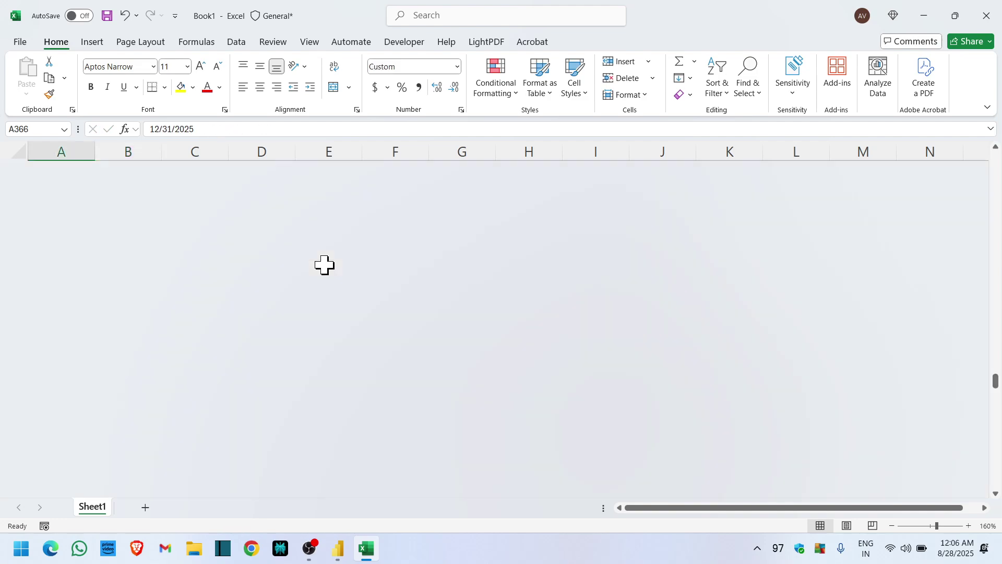
{"action": "key", "text": "Right"}
{"action": "key", "text": "ctrl+shift+Up"}
{"action": "key", "text": "ctrl+d"}
Replace the random sales formulas in B2:B366 with their static values and check the column down to the last row.
{"action": "key", "text": "ctrl+c"}
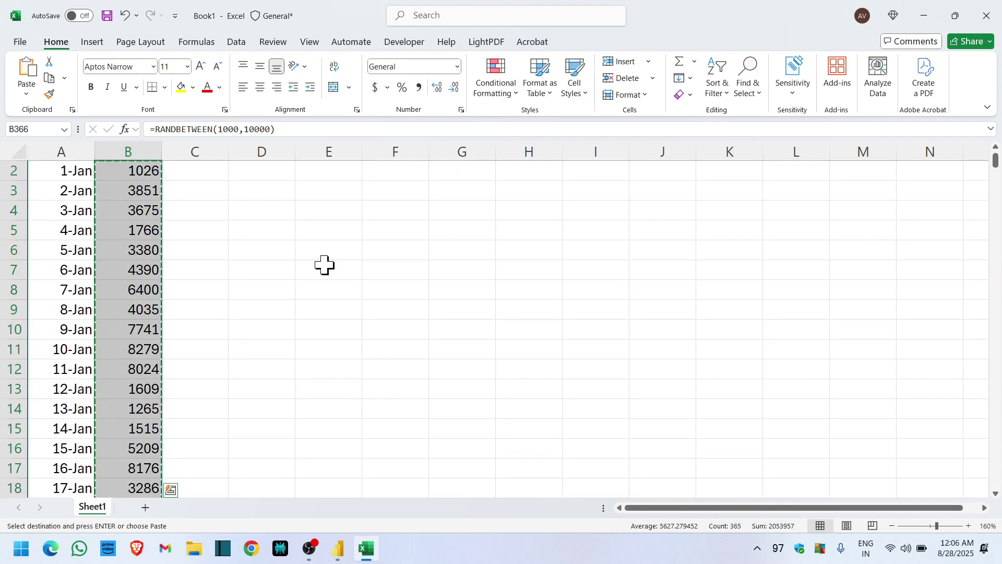
{"action": "key", "text": "ctrl+alt+v"}
{"action": "key", "text": "v"}
{"action": "key", "text": "Return"}
{"action": "key", "text": "ctrl+Up"}
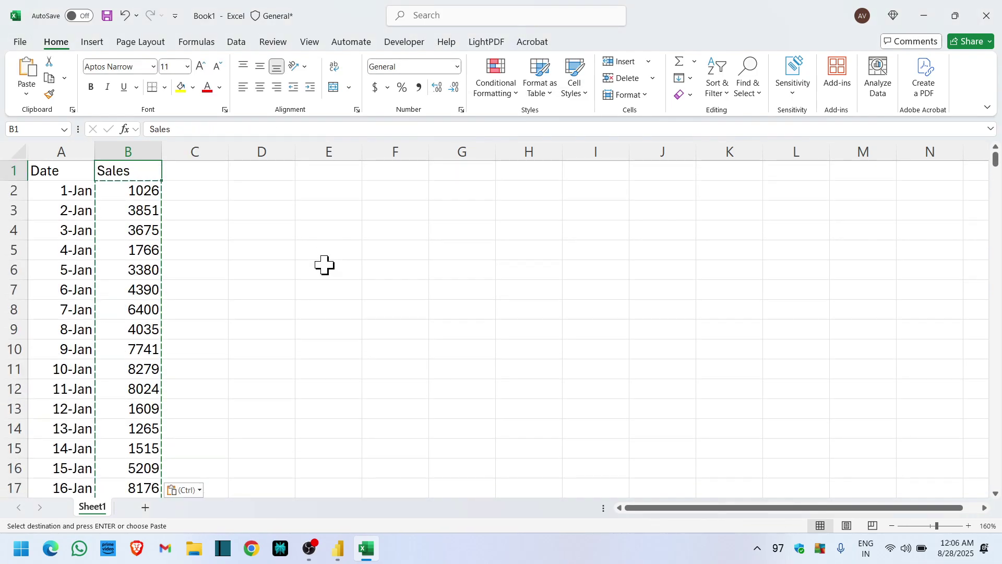
{"action": "key", "text": "Down"}
{"action": "key", "text": "Escape"}
{"action": "key", "text": "Up"}
{"action": "key", "text": "Down"}
{"action": "key", "text": "ctrl+shift+Down"}
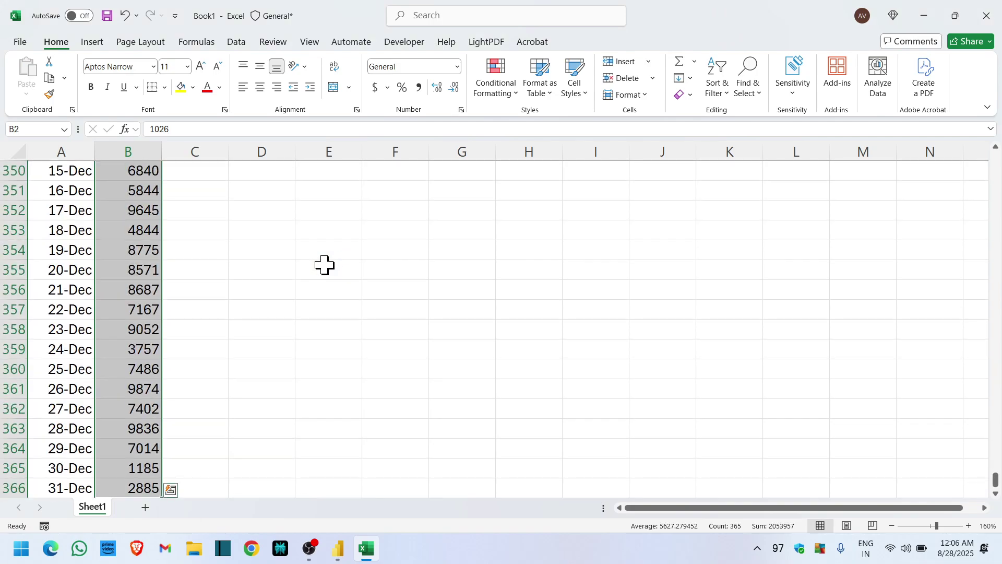
{"action": "key", "text": "Left"}
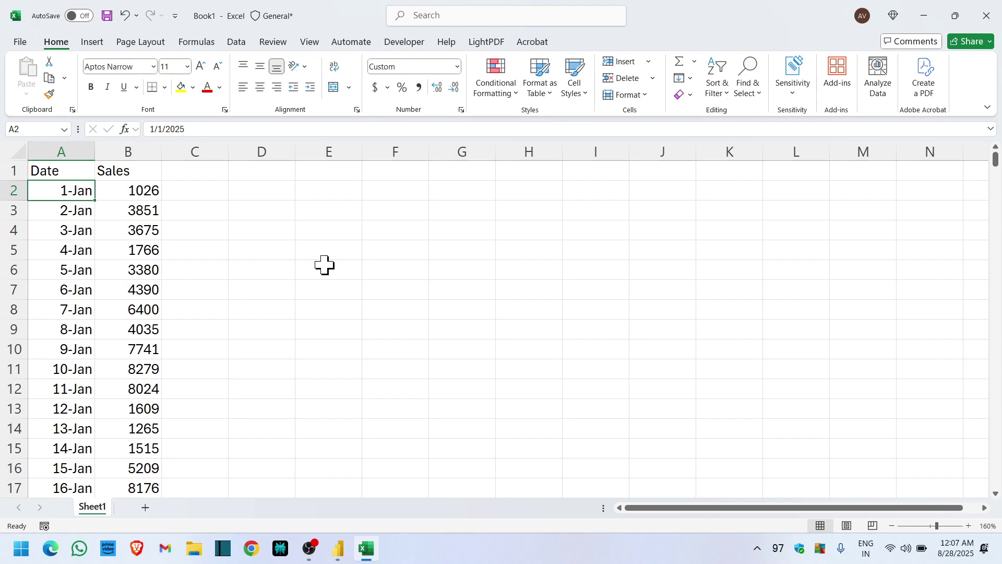
Save the workbook as Data_Sales in the Documents folder as an Excel Workbook.
{"action": "key", "text": "F12"}
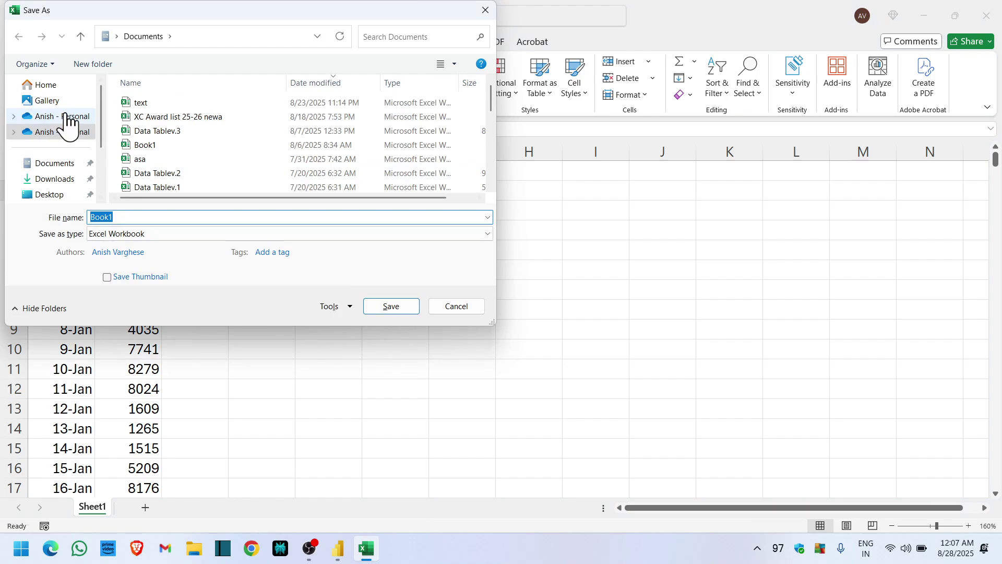
{"action": "type", "text": "D"}
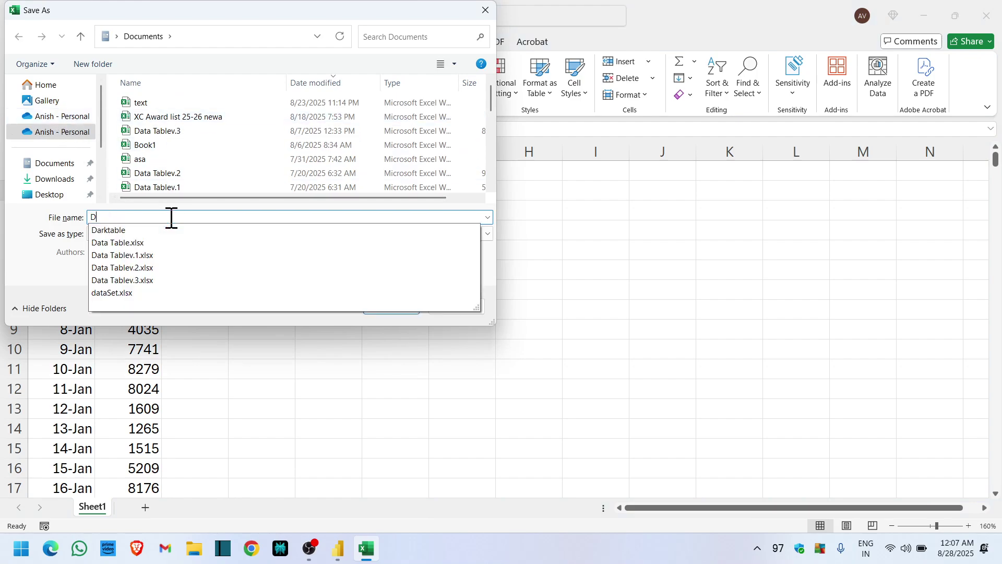
{"action": "type", "text": "ata_Sales"}
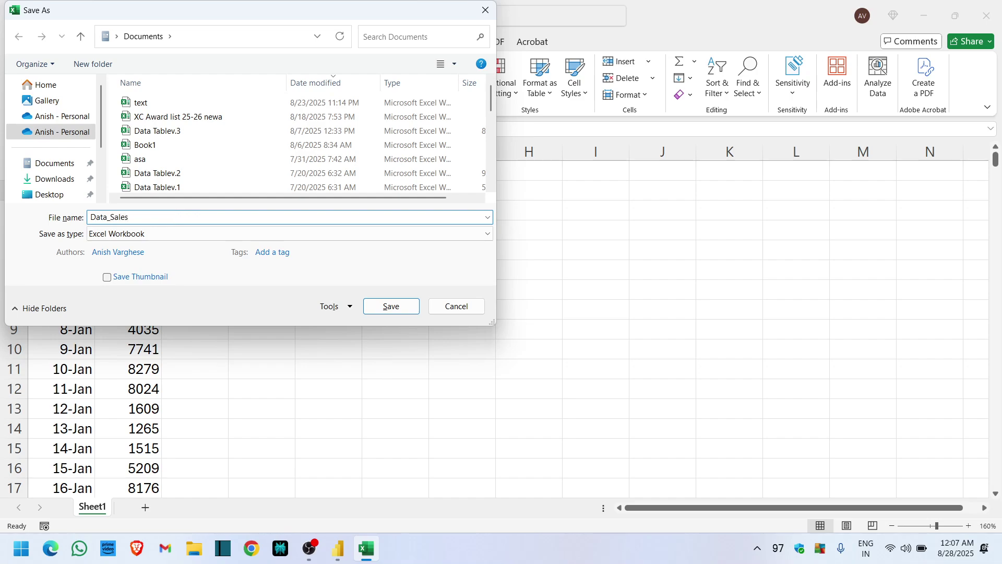
{"action": "key", "text": "Return"}
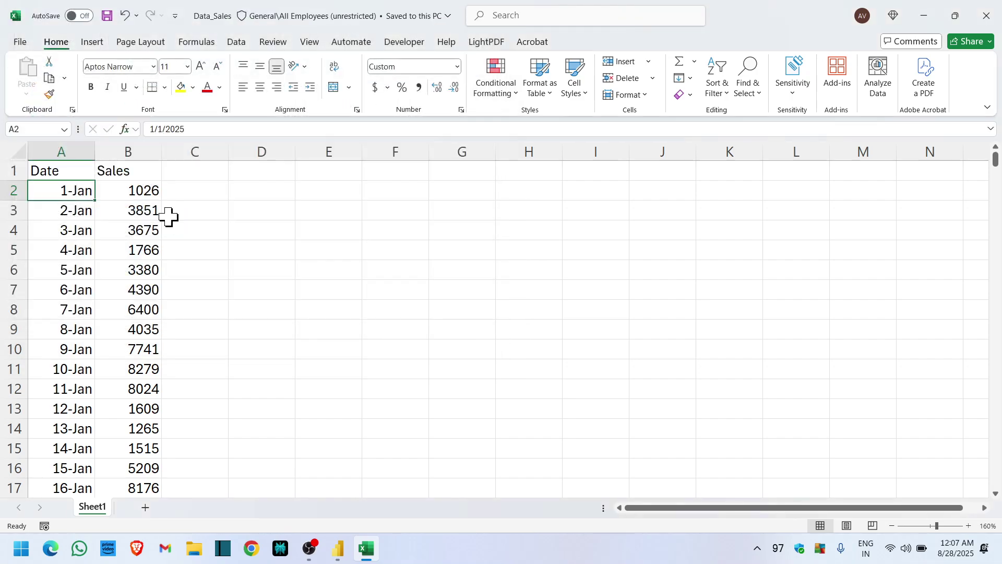
Switch to Power BI Desktop, connect to the Data_Sales Excel workbook and select Sheet1 for import.
{"action": "left_click", "coordinate": [336, 548]}
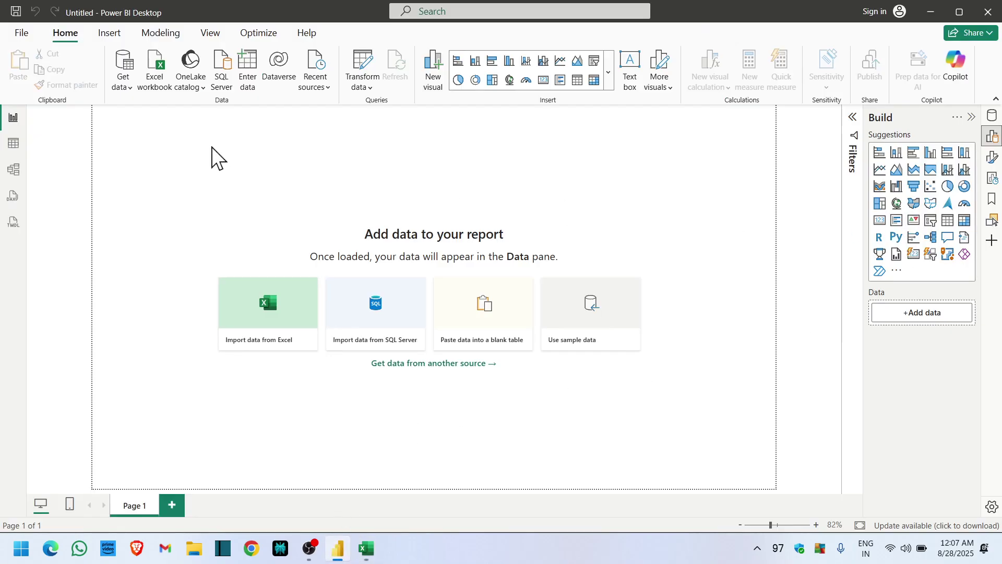
{"action": "left_click", "coordinate": [126, 87]}
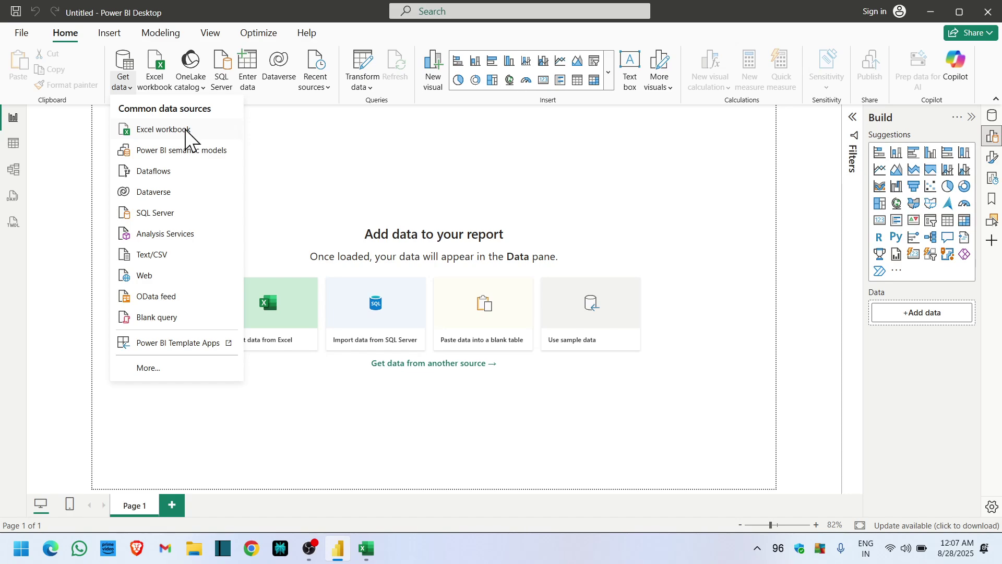
{"action": "left_click", "coordinate": [185, 131]}
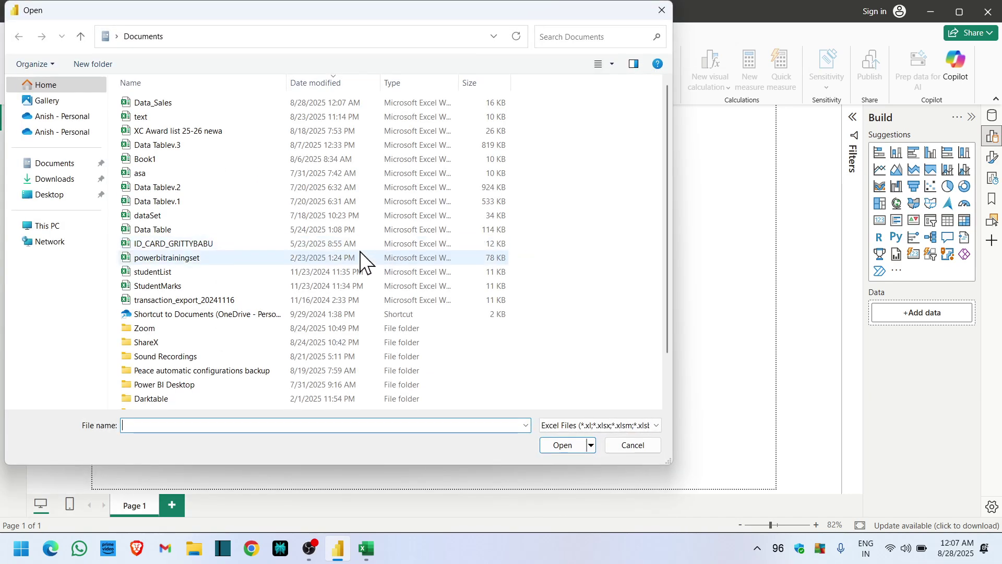
{"action": "left_click", "coordinate": [182, 104]}
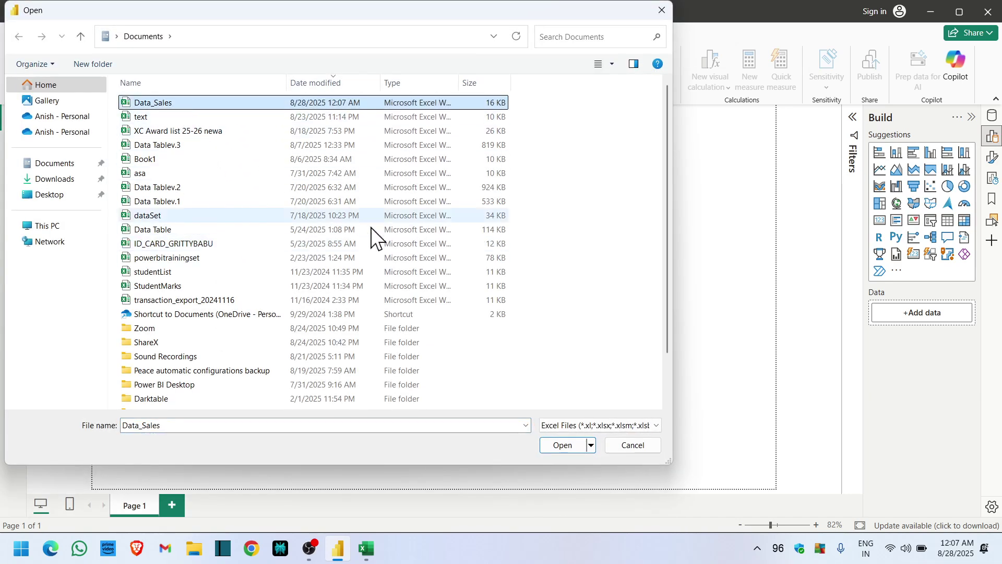
{"action": "left_click", "coordinate": [560, 445]}
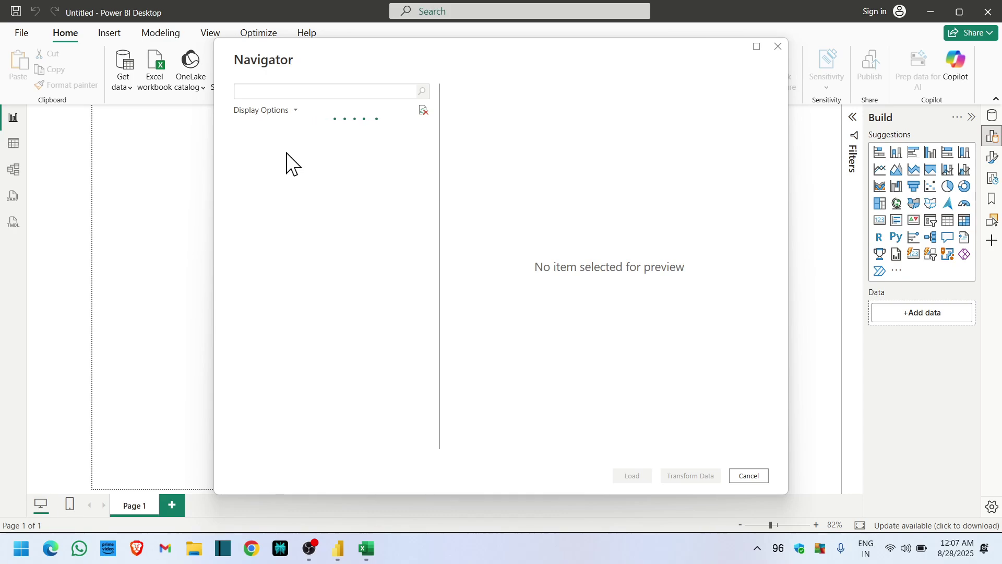
{"action": "left_click", "coordinate": [253, 147]}
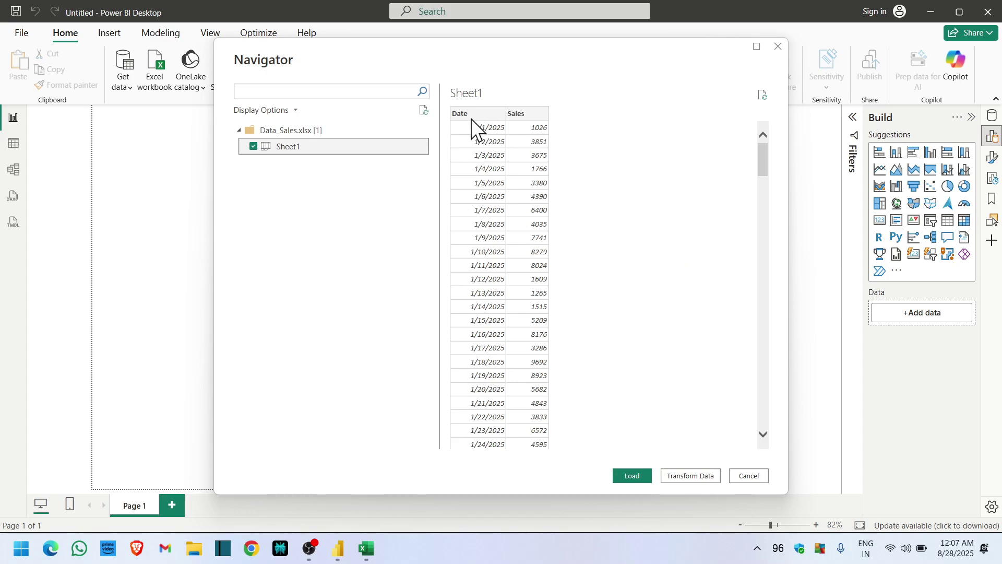
Look through the Sheet1 preview, load the sheet into the report and show its rows in the table view.
{"action": "scroll", "coordinate": [514, 267], "scroll_direction": "down", "scroll_amount": 20}
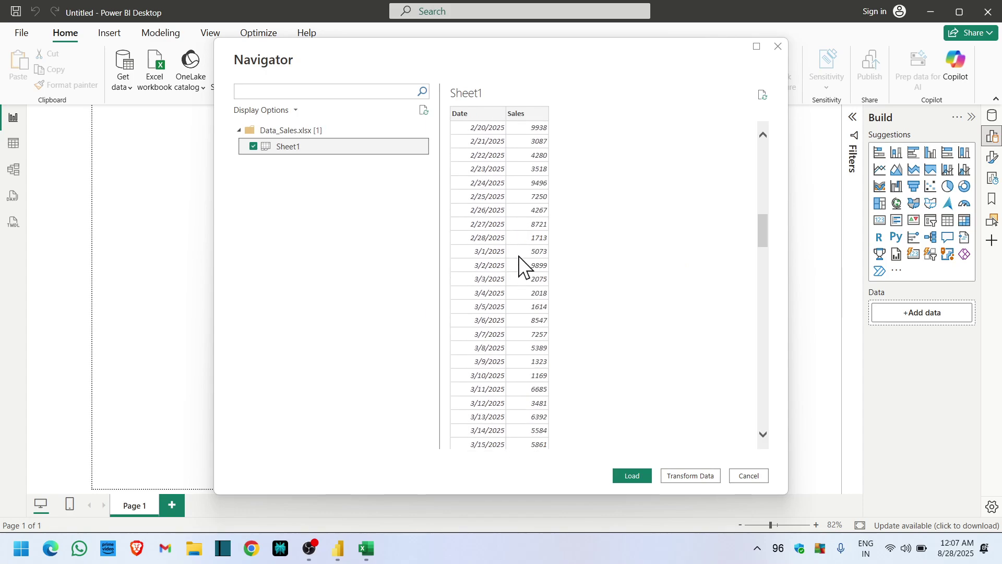
{"action": "scroll", "coordinate": [521, 268], "scroll_direction": "down", "scroll_amount": 5}
{"action": "scroll", "coordinate": [521, 267], "scroll_direction": "up", "scroll_amount": 20}
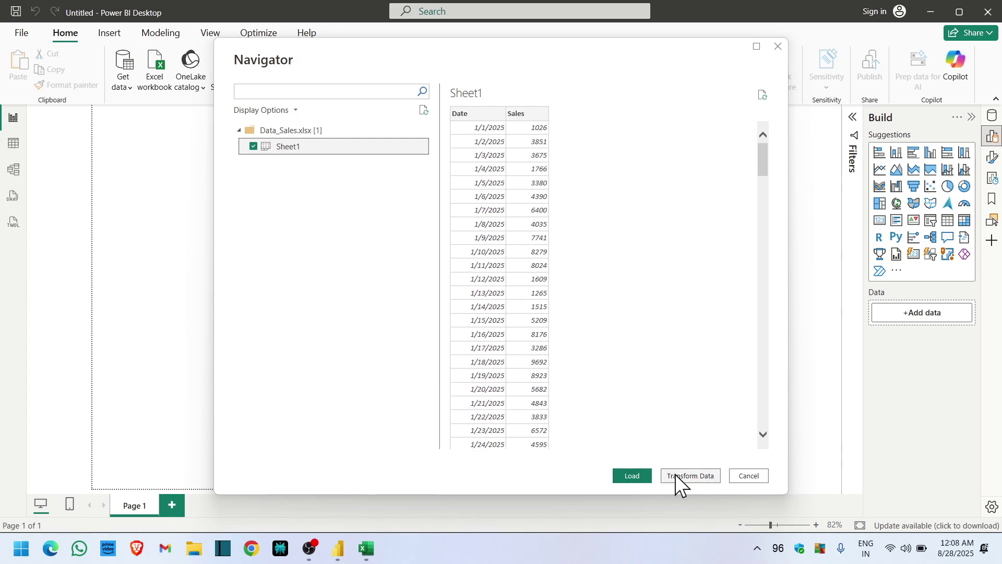
{"action": "left_click", "coordinate": [641, 474]}
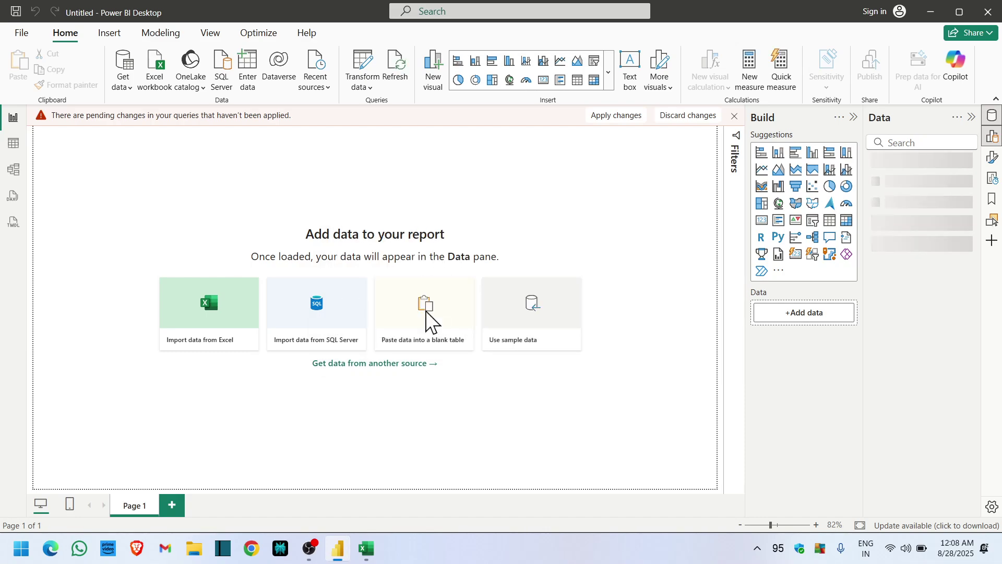
{"action": "left_click", "coordinate": [20, 150]}
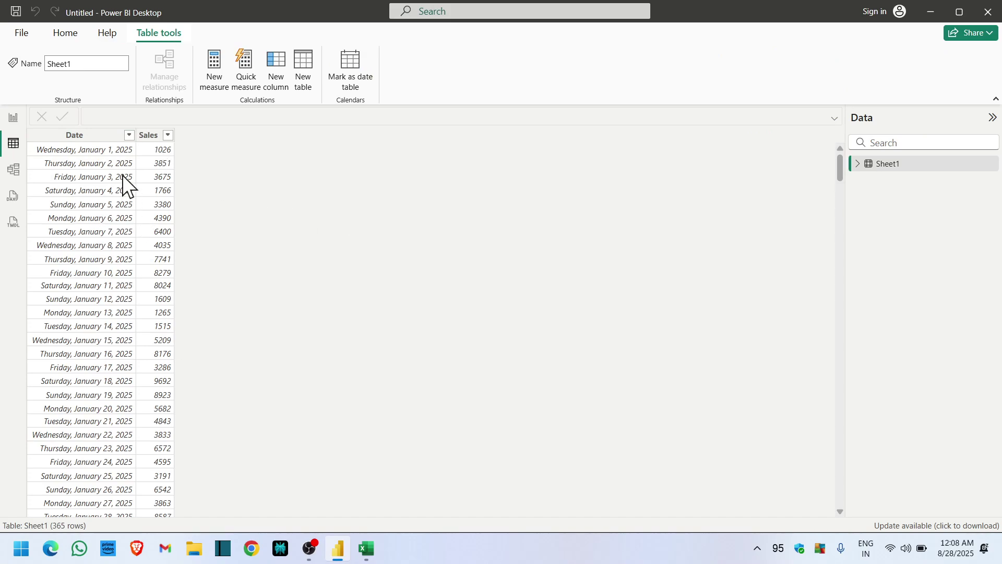
Return to the report view and rename the Sheet1 table as SalesTable.
{"action": "left_click", "coordinate": [13, 119]}
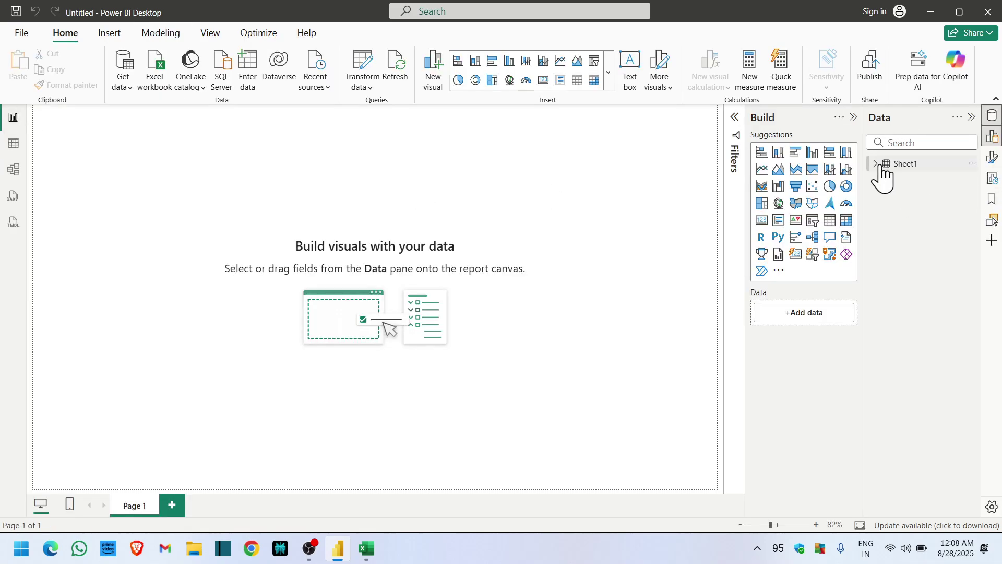
{"action": "double_click", "coordinate": [899, 164]}
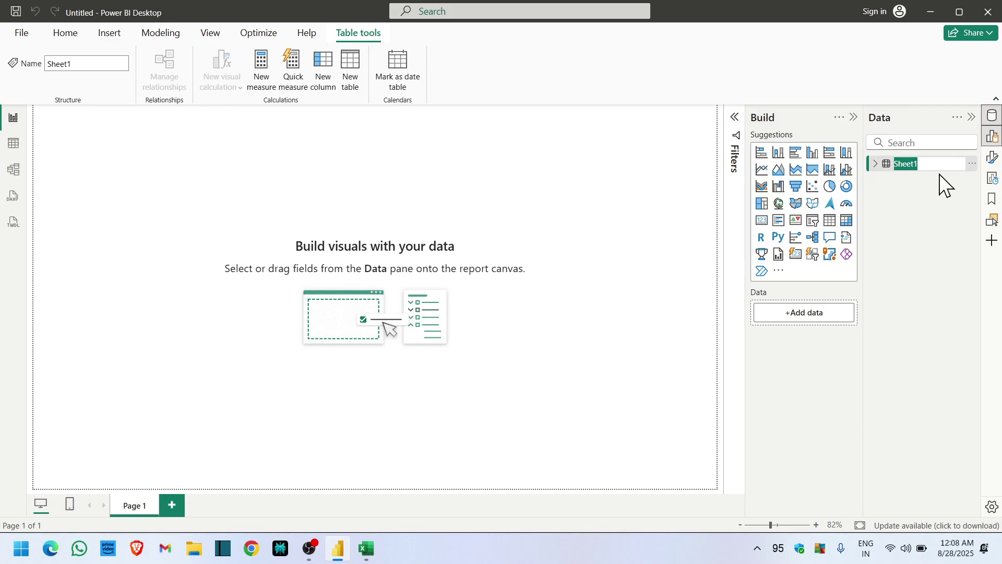
{"action": "type", "text": "SalesTabl"}
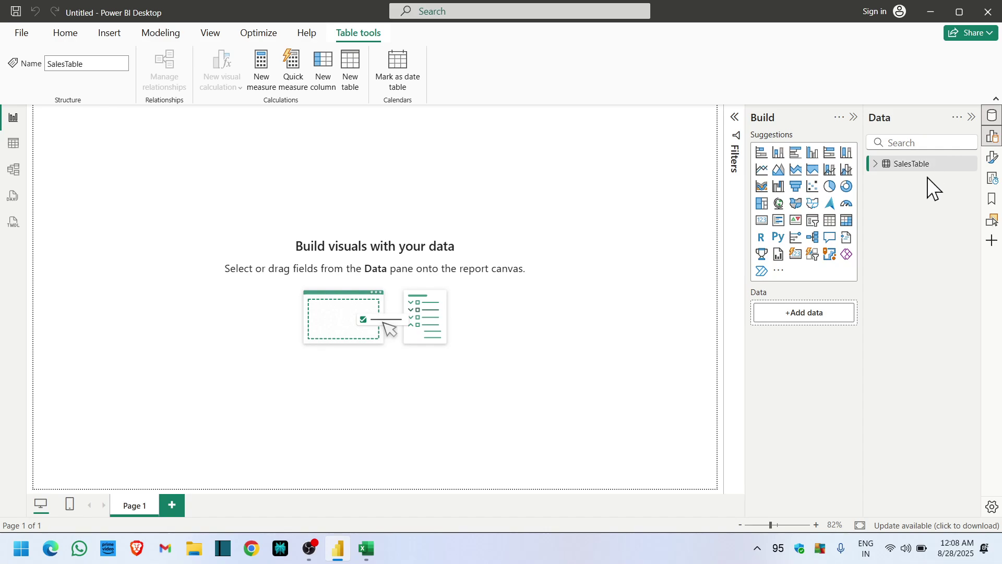
Expand the SalesTable fields and date hierarchy, insert a clustered column chart and enlarge it on the report page.
{"action": "left_click", "coordinate": [883, 165]}
{"action": "left_click", "coordinate": [886, 179]}
{"action": "left_click", "coordinate": [895, 195]}
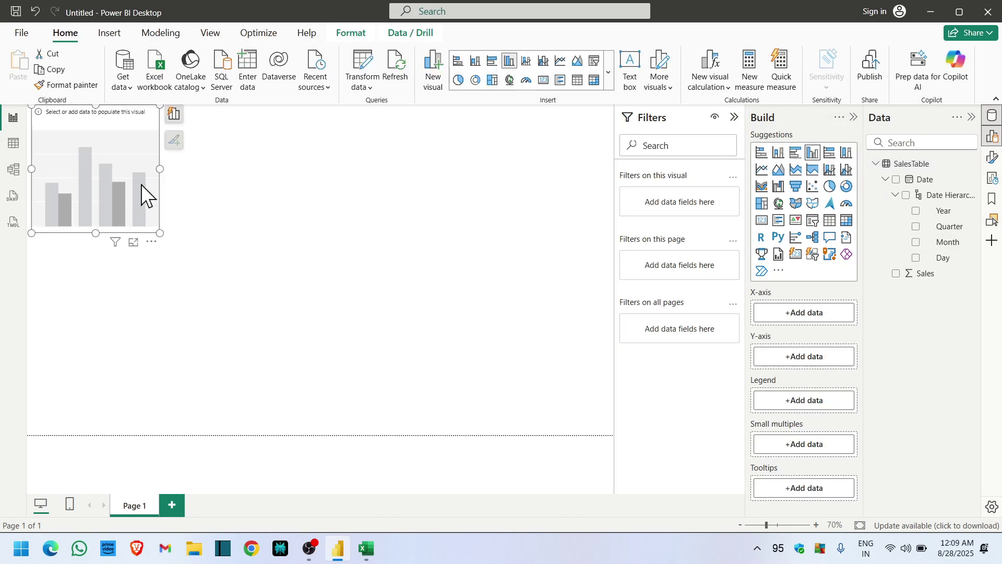
{"action": "left_click_drag", "start_coordinate": [213, 269], "coordinate": [522, 398]}
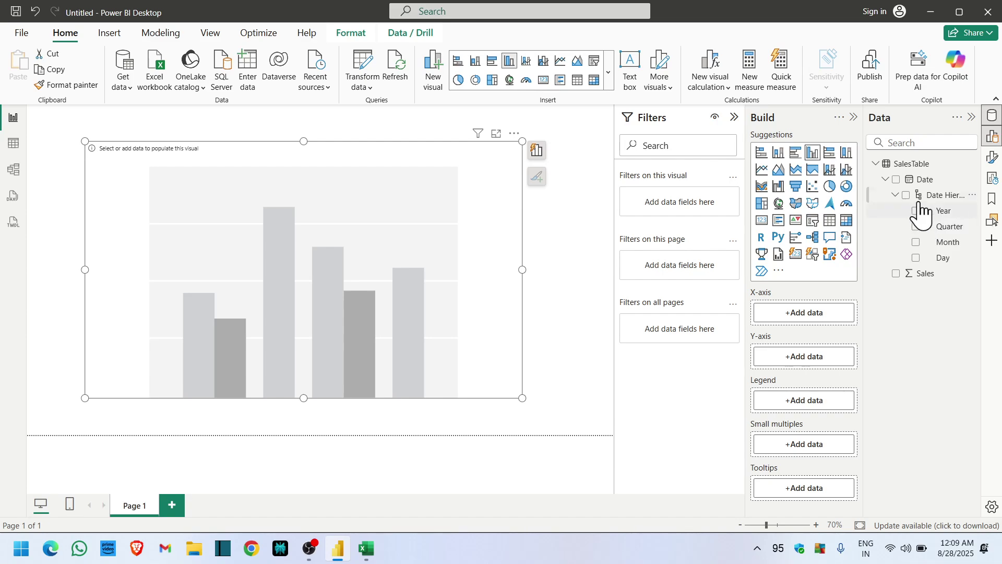
Plot Sales on the chart's Y-axis against Date on the X-axis, removing the Year, Quarter and Day levels to keep only Month.
{"action": "left_click", "coordinate": [896, 273]}
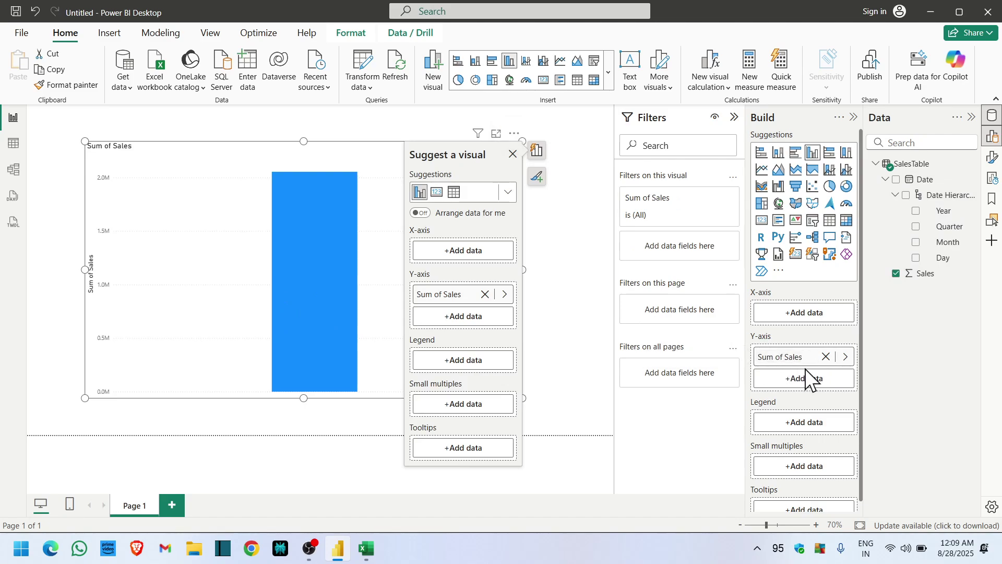
{"action": "left_click", "coordinate": [896, 179]}
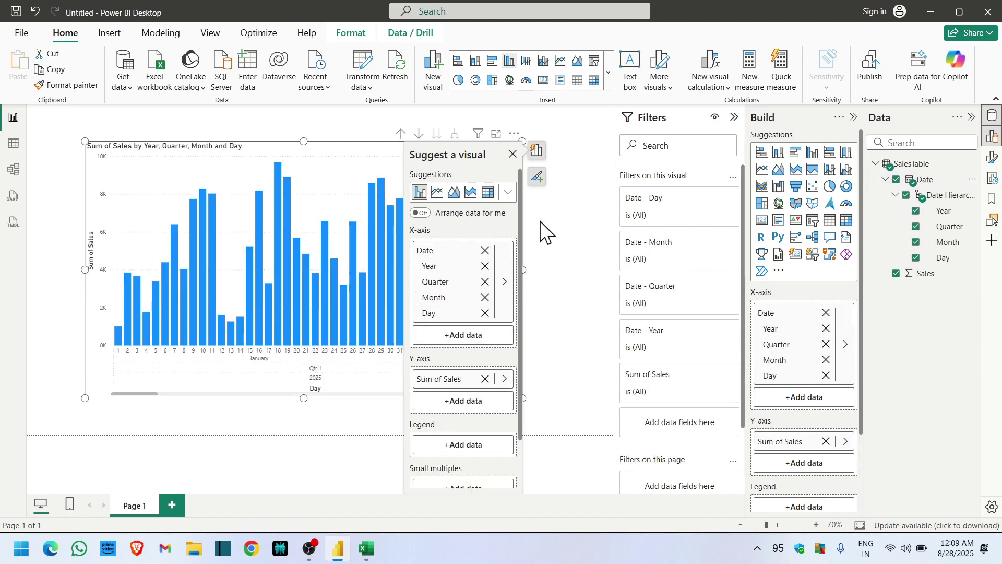
{"action": "left_click", "coordinate": [512, 155]}
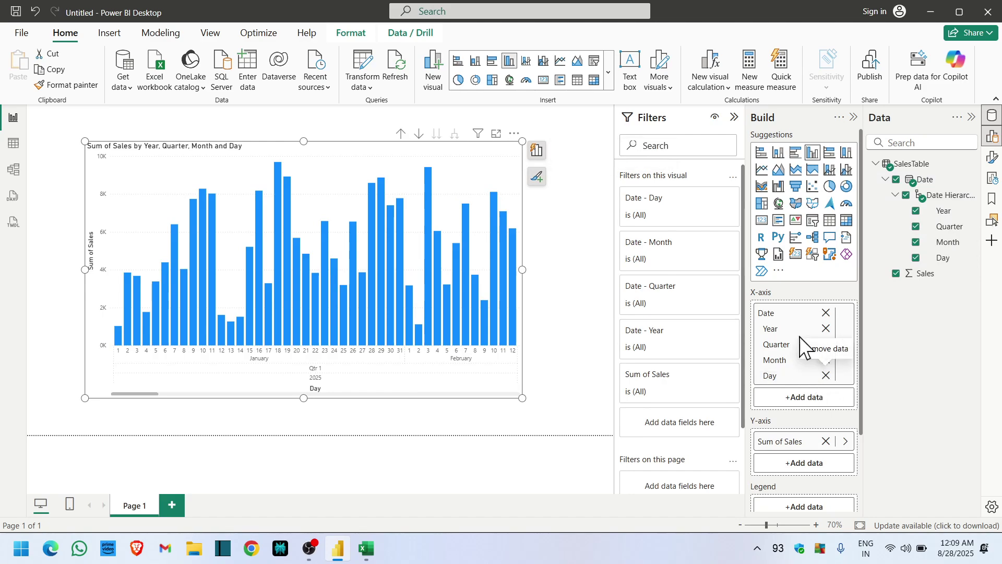
{"action": "left_click", "coordinate": [825, 328]}
{"action": "left_click", "coordinate": [826, 328]}
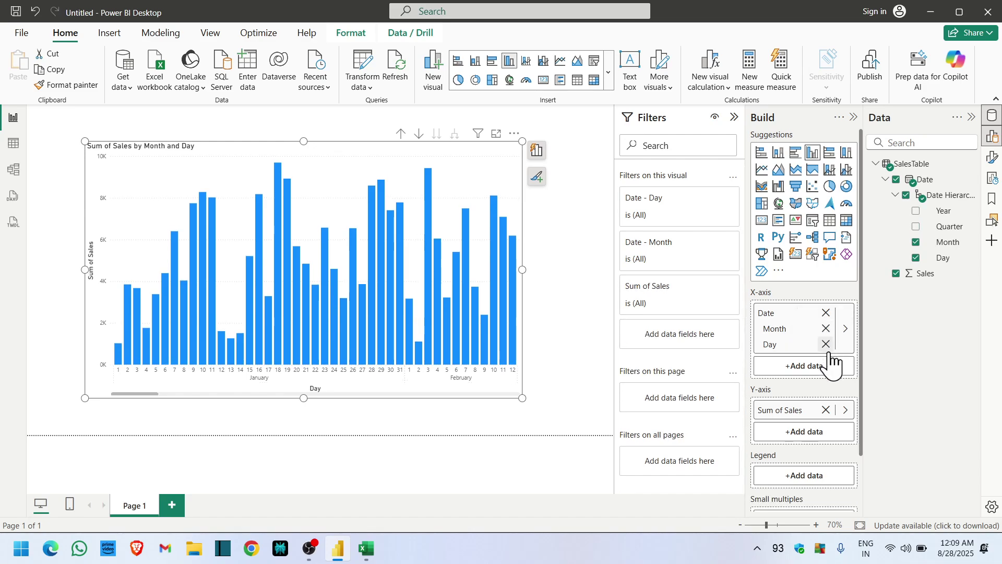
{"action": "left_click", "coordinate": [825, 344]}
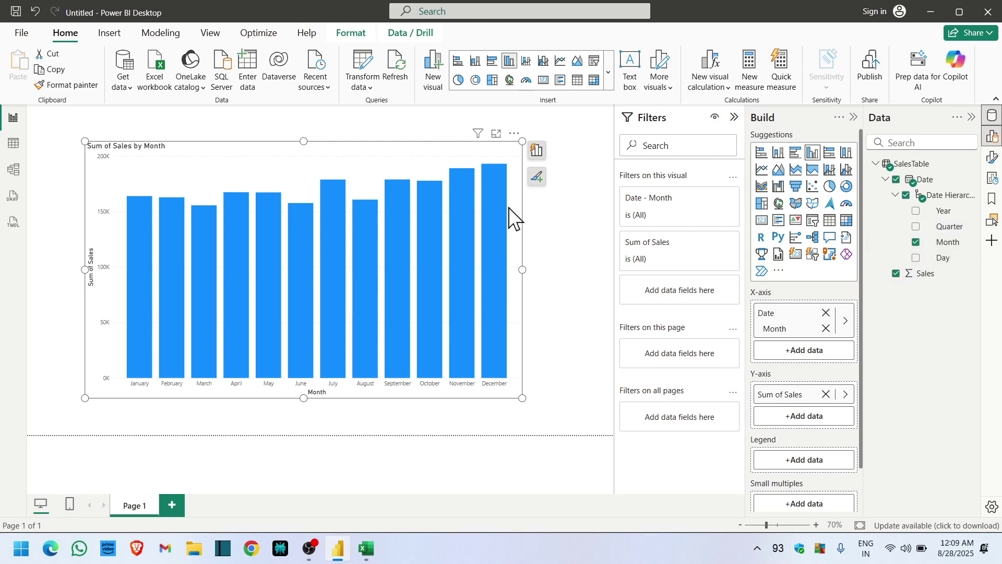
Format the column chart's X-axis values with font size 12 and bold text.
{"action": "left_click", "coordinate": [542, 225]}
{"action": "left_click", "coordinate": [450, 149]}
{"action": "left_click", "coordinate": [991, 156]}
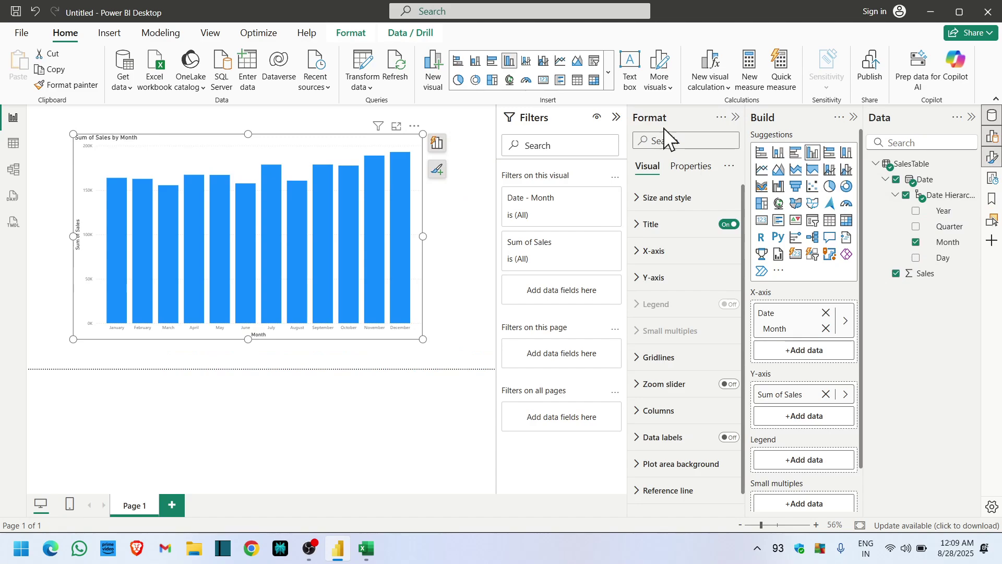
{"action": "left_click", "coordinate": [649, 281]}
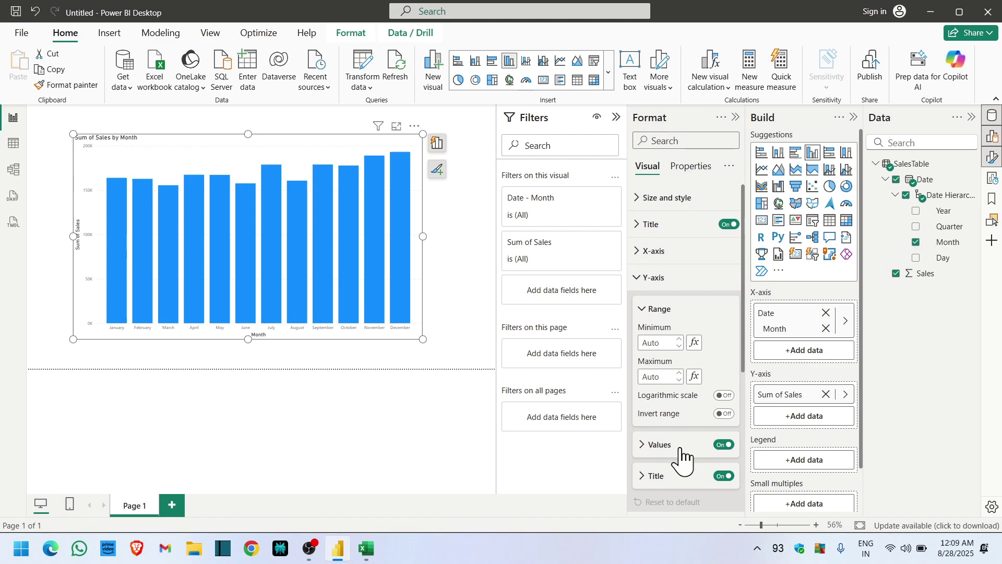
{"action": "left_click", "coordinate": [653, 251]}
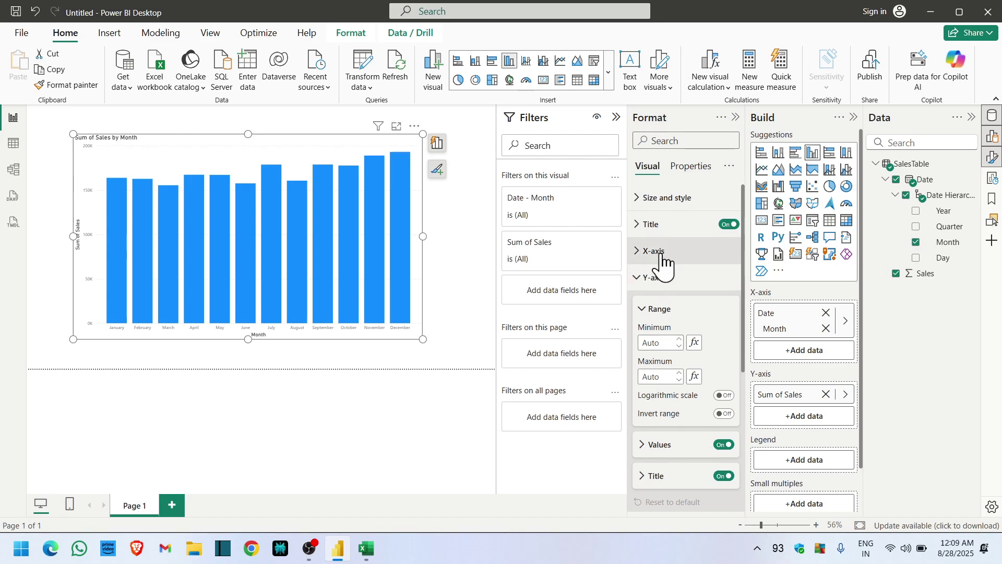
{"action": "scroll", "coordinate": [699, 339], "scroll_direction": "down", "scroll_amount": 1}
{"action": "left_click", "coordinate": [730, 247]}
{"action": "left_click", "coordinate": [730, 247]}
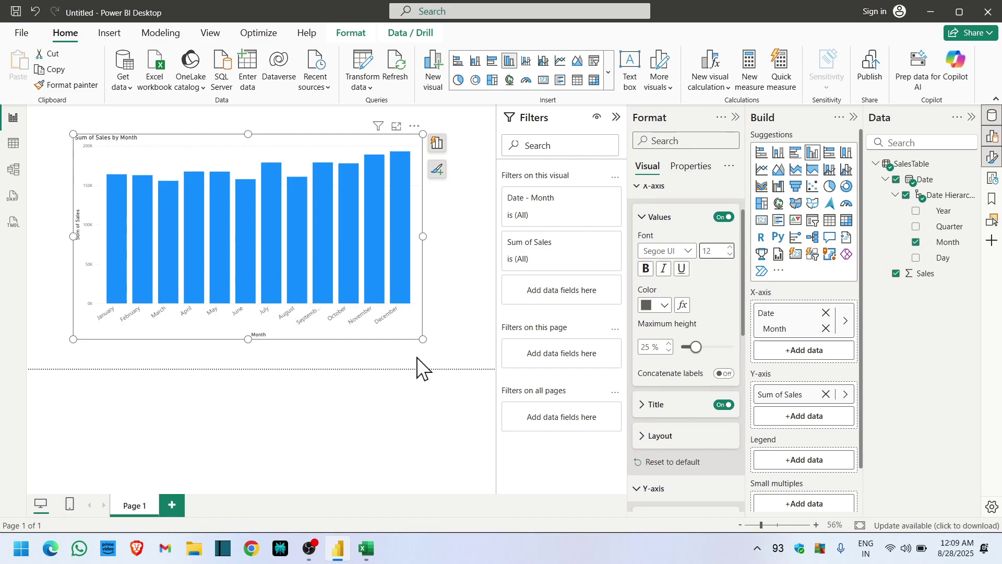
{"action": "left_click", "coordinate": [646, 268]}
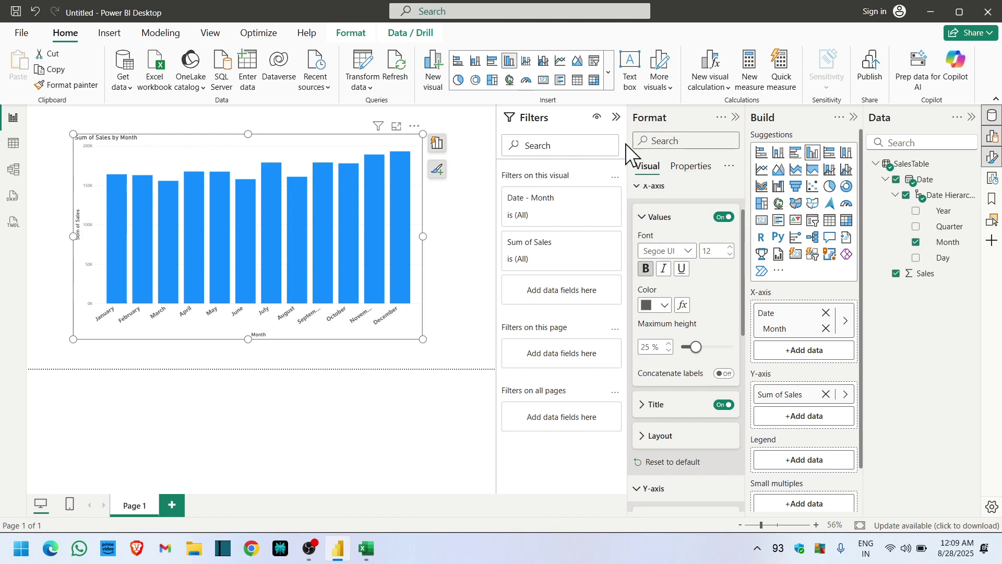
Collapse the Filters pane, move the chart toward the page's upper-left corner and widen it so the month labels fit horizontally.
{"action": "left_click", "coordinate": [618, 118]}
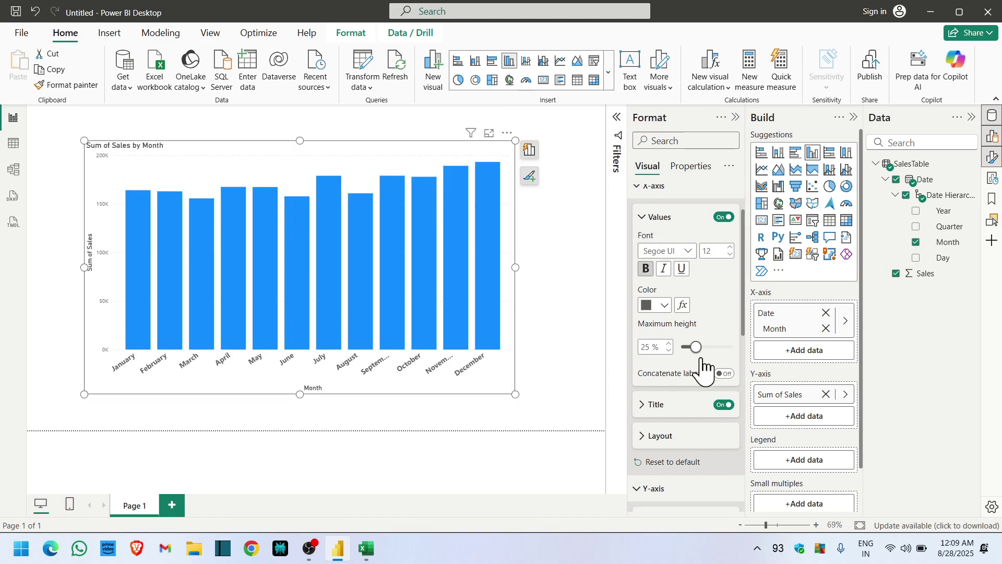
{"action": "left_click_drag", "start_coordinate": [246, 157], "coordinate": [205, 151]}
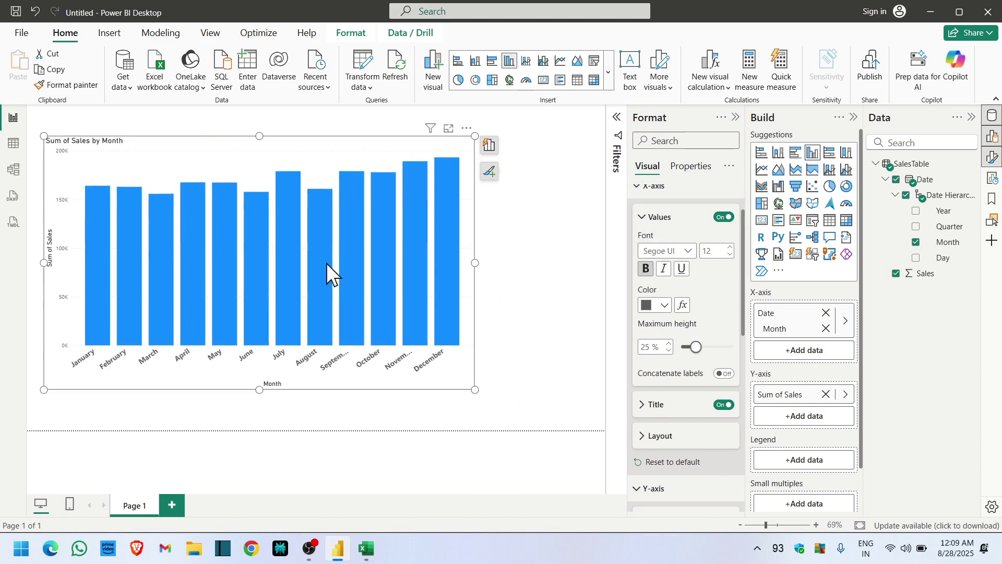
{"action": "left_click_drag", "start_coordinate": [474, 390], "coordinate": [596, 403]}
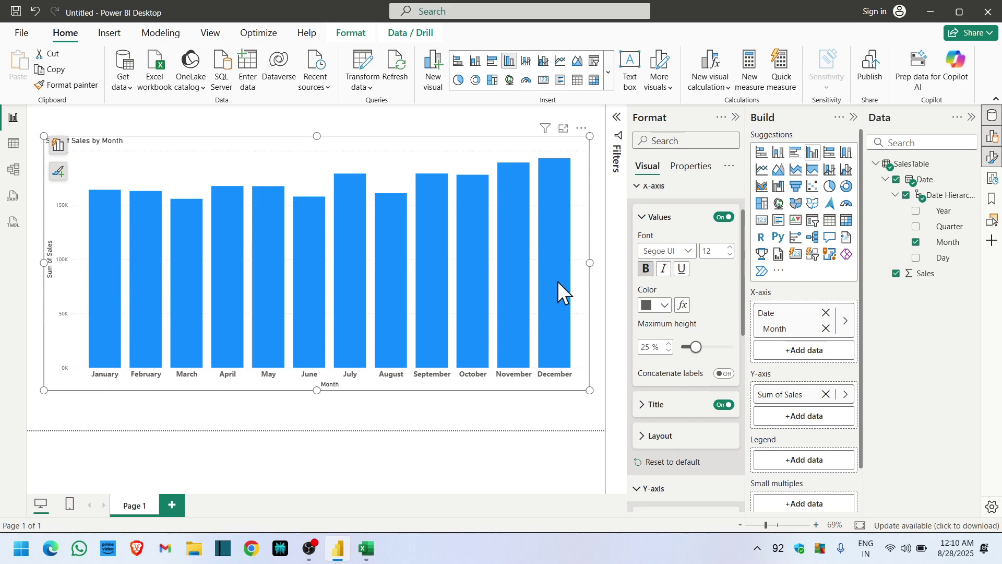
Add a calculated column to SalesTable in the table view and name it Month (MMM).
{"action": "left_click", "coordinate": [13, 143]}
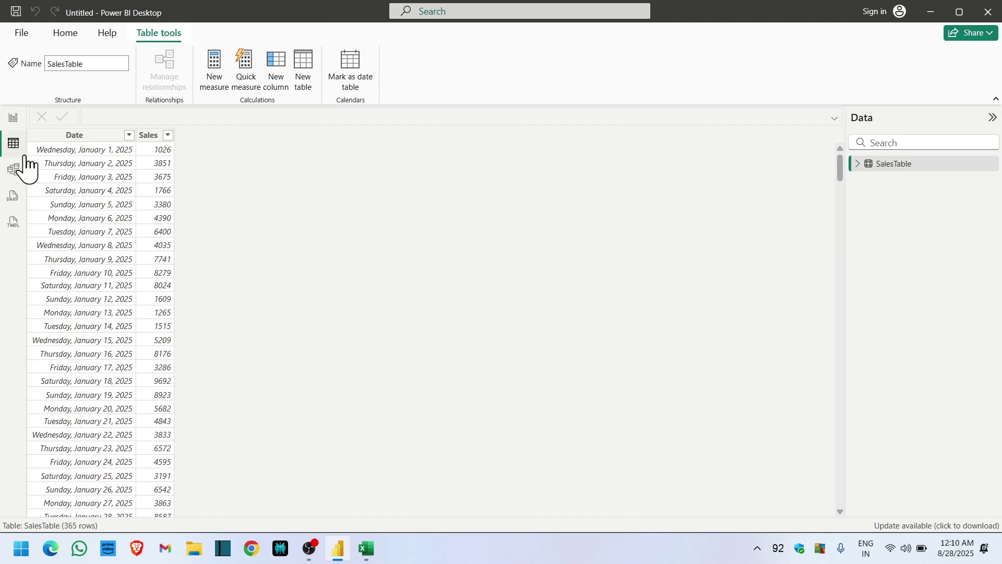
{"action": "left_click", "coordinate": [286, 93]}
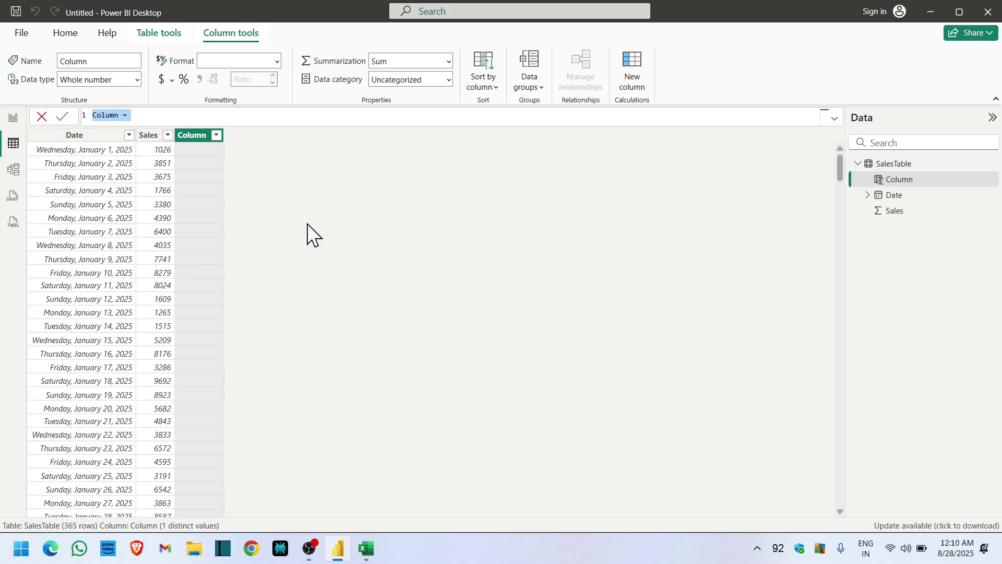
{"action": "type", "text": "Month (MMM"}
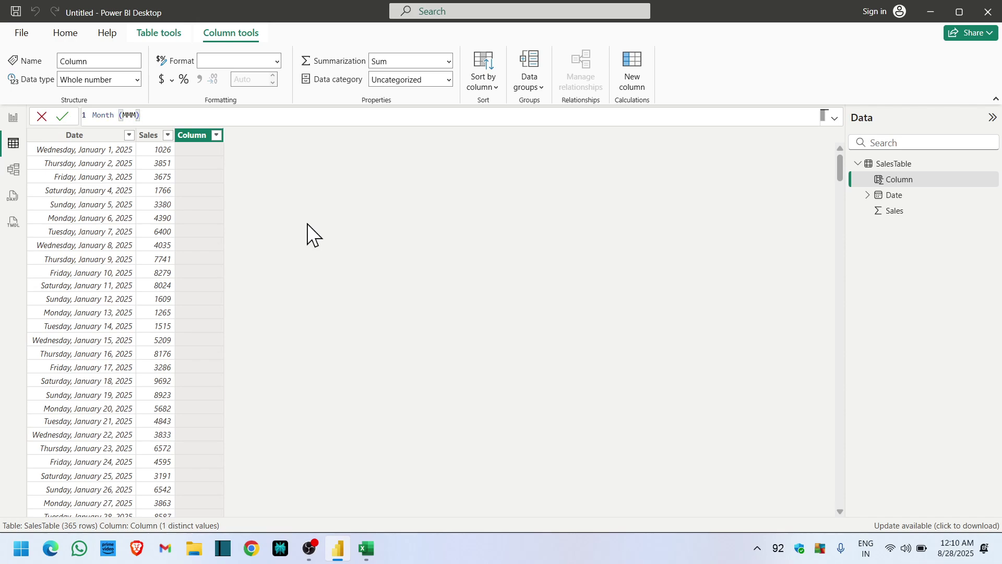
{"action": "type", "text": ") ="}
{"action": "key", "text": "shift+Return"}
{"action": "key", "text": "shift+Return"}
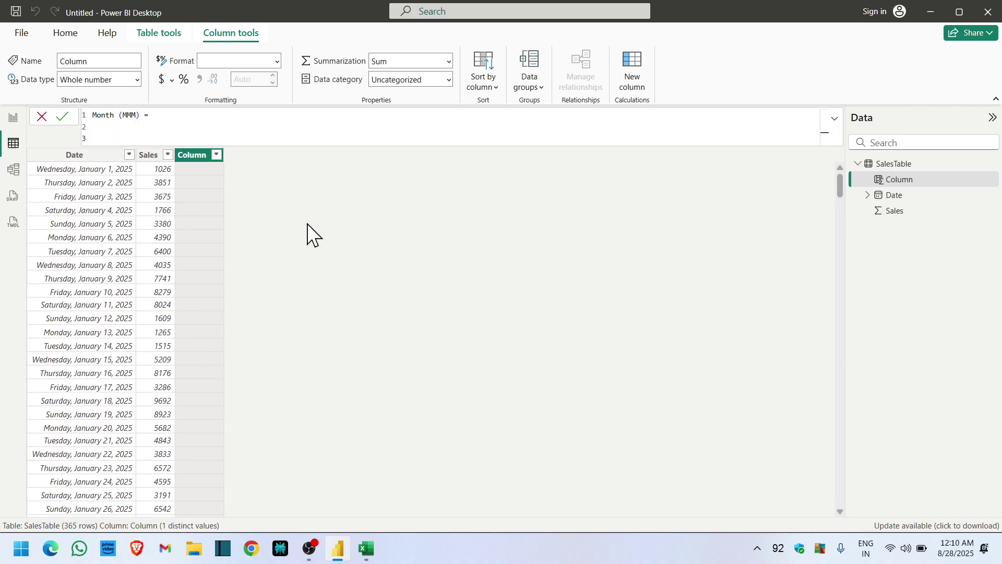
Define the Month (MMM) column with the formula FORMAT(SalesTable[Date].[Date],"MMM").
{"action": "type", "text": "format"}
{"action": "key", "text": "Tab"}
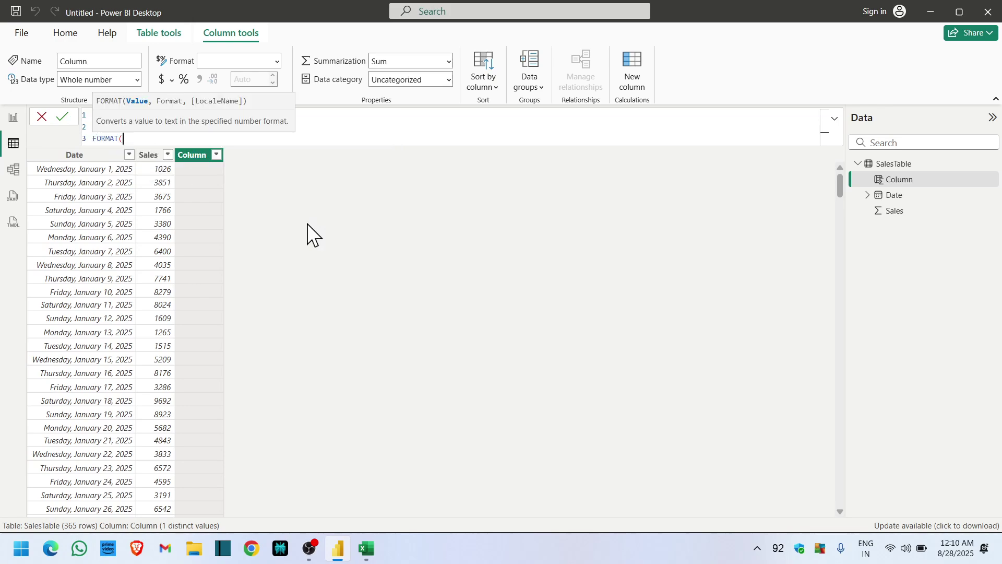
{"action": "type", "text": "date"}
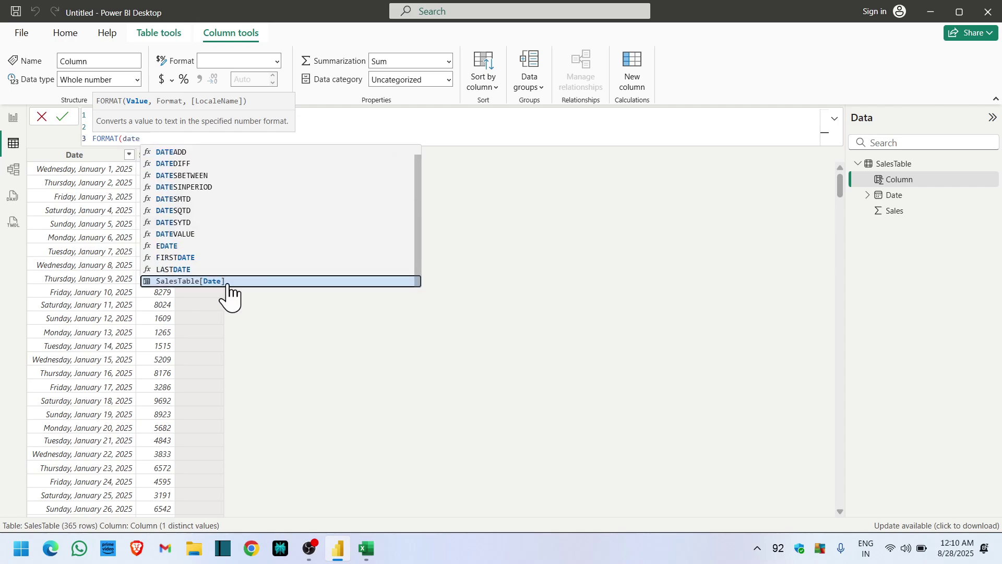
{"action": "left_click", "coordinate": [250, 282]}
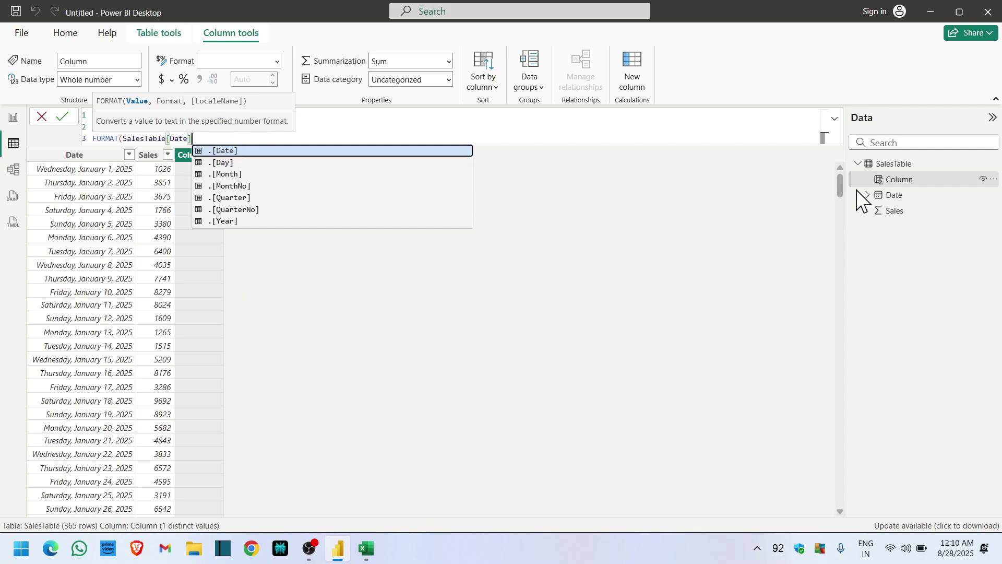
{"action": "left_click", "coordinate": [228, 151]}
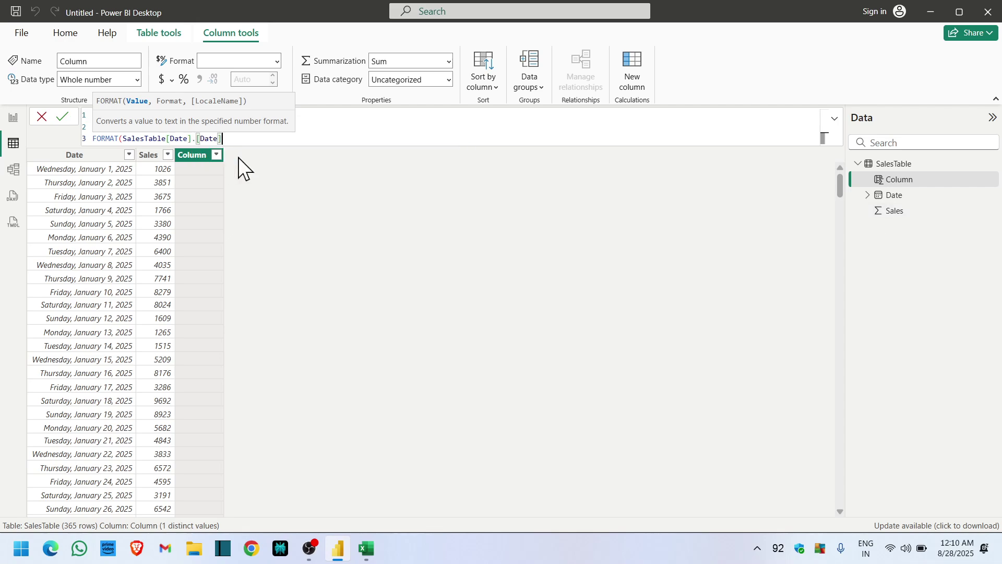
{"action": "type", "text": ",\"MMM\")"}
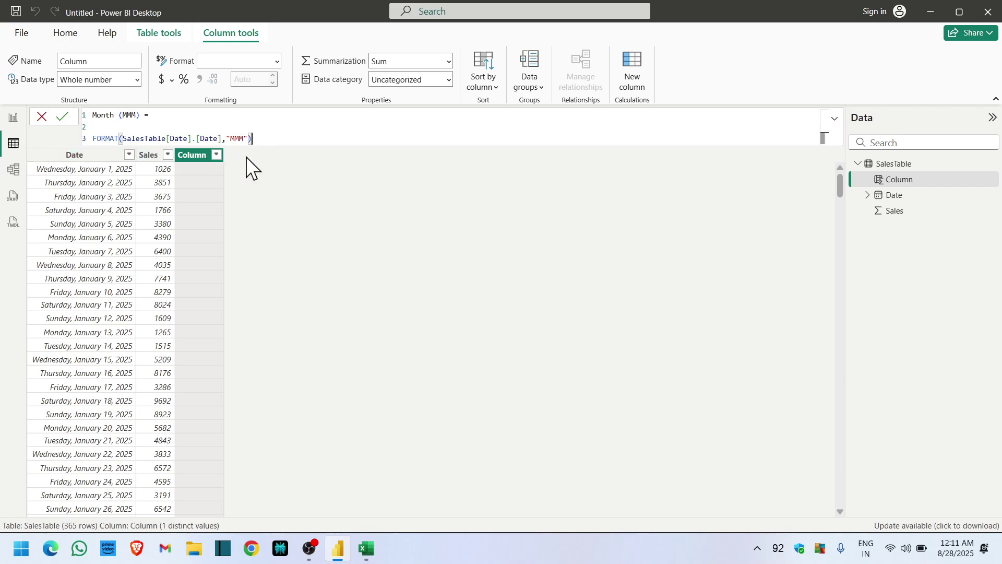
{"action": "key", "text": "Return"}
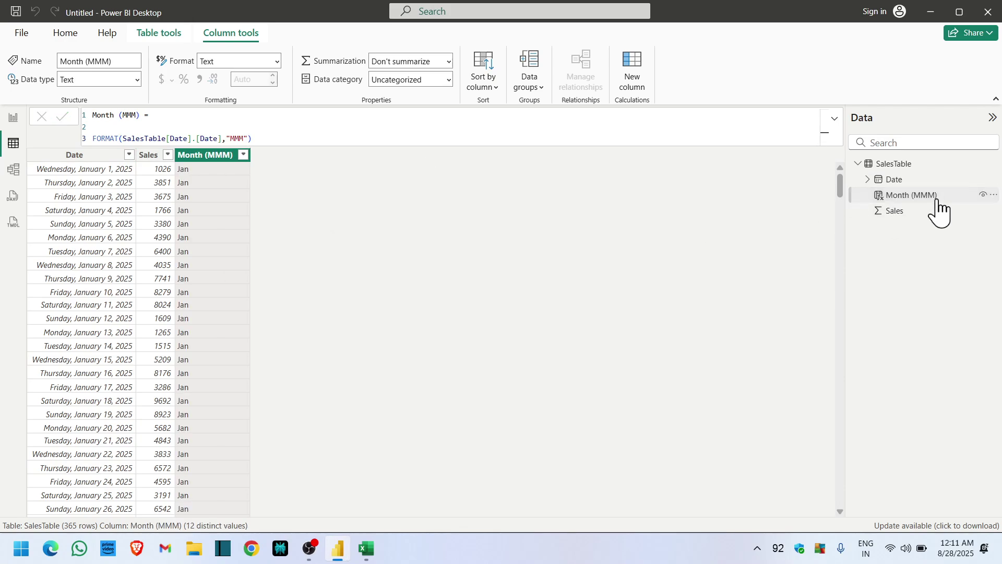
Replace the Date field on the chart's X-axis with the Month (MMM) column in the report view.
{"action": "left_click", "coordinate": [13, 118]}
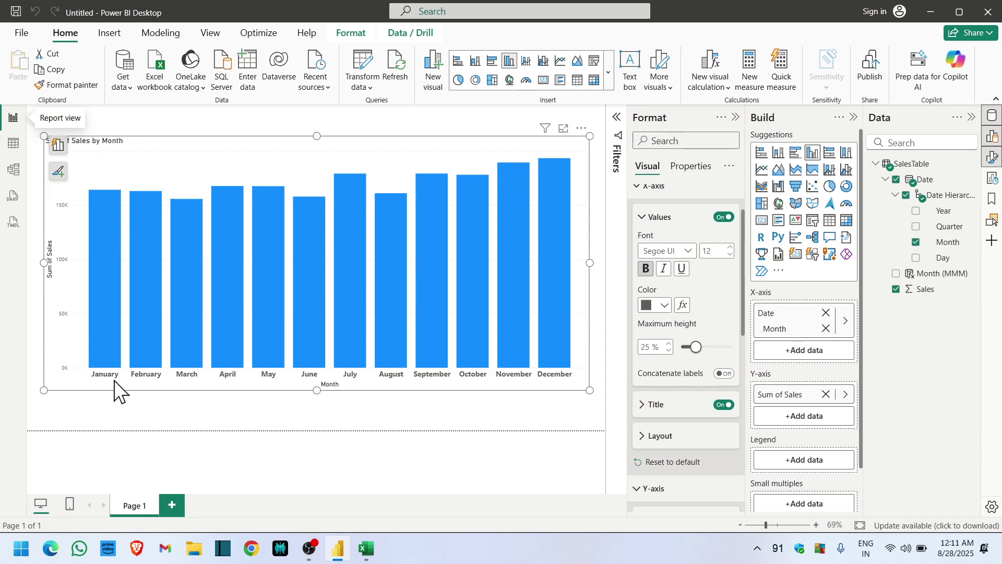
{"action": "left_click", "coordinate": [825, 312]}
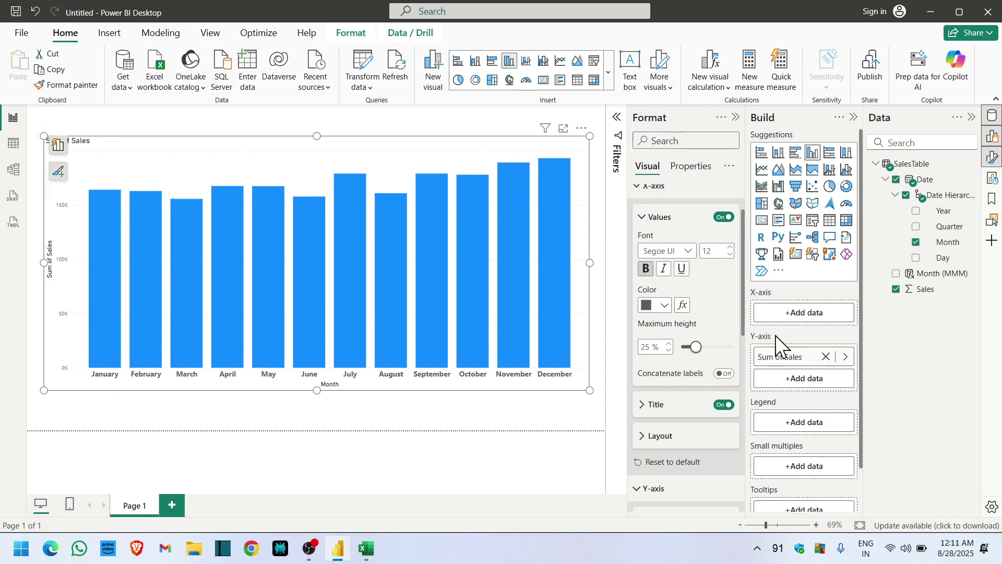
{"action": "left_click_drag", "start_coordinate": [932, 273], "coordinate": [804, 313]}
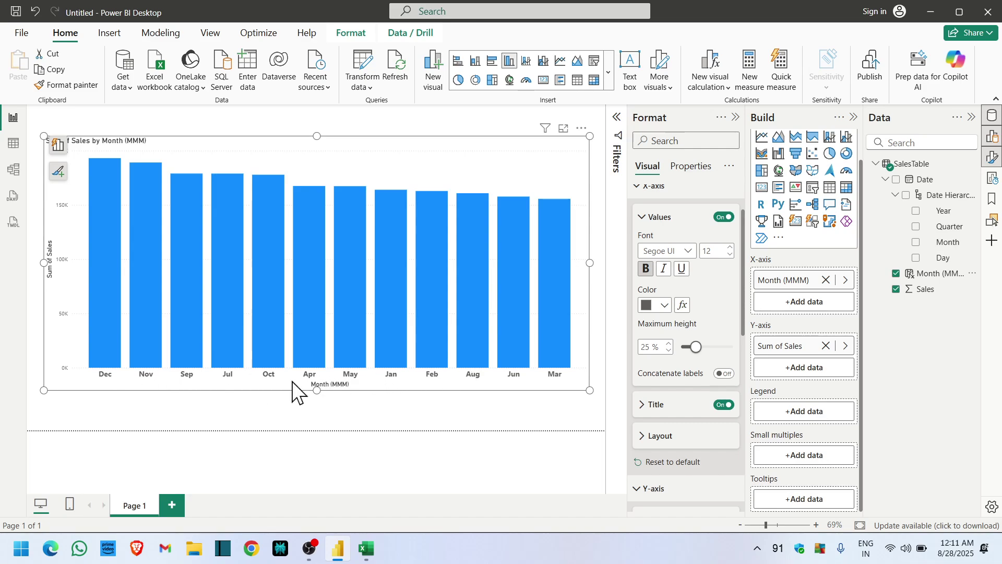
Sort the column chart's axis by Month (MMM) in ascending order.
{"action": "left_click", "coordinate": [582, 128]}
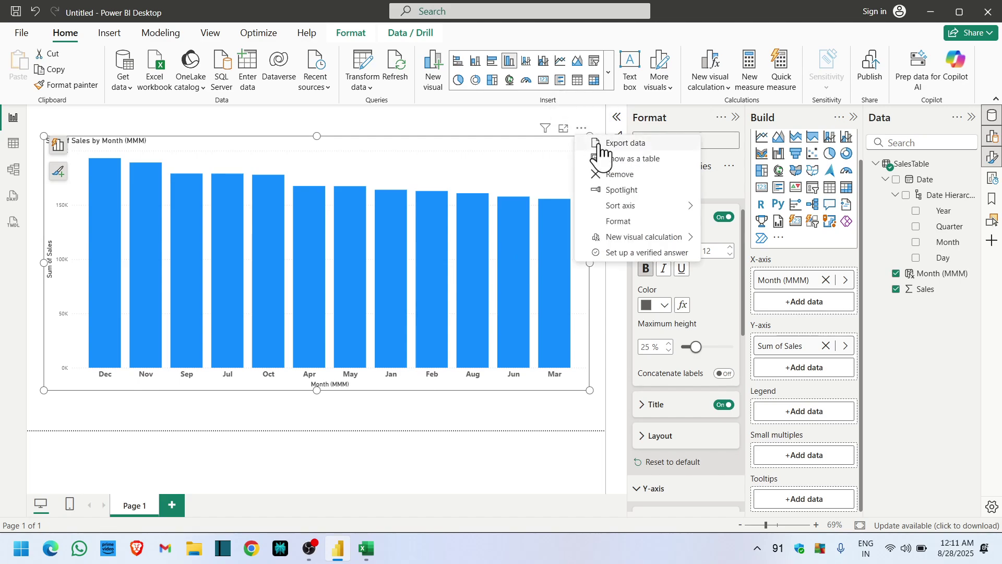
{"action": "mouse_move", "coordinate": [635, 208]}
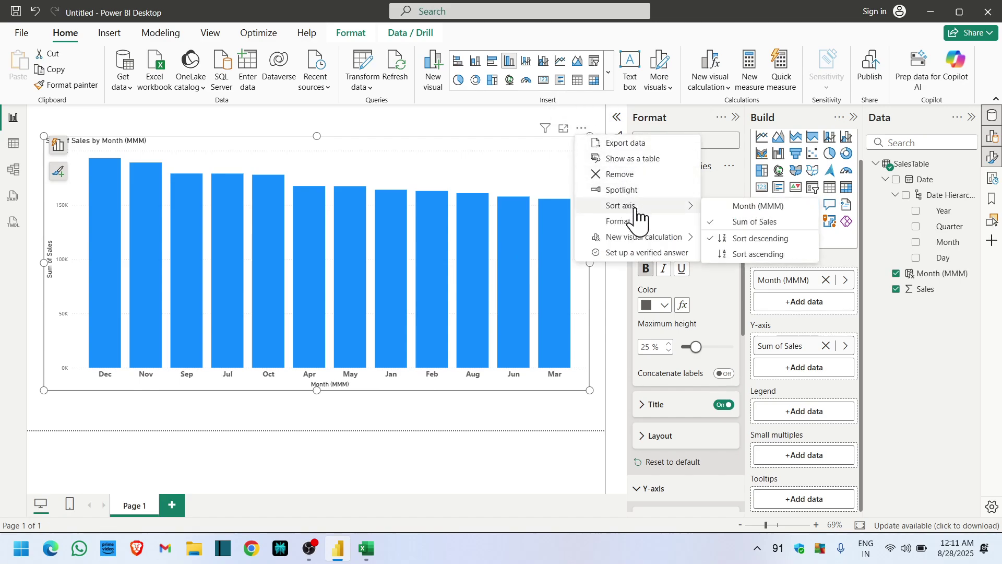
{"action": "left_click", "coordinate": [783, 207]}
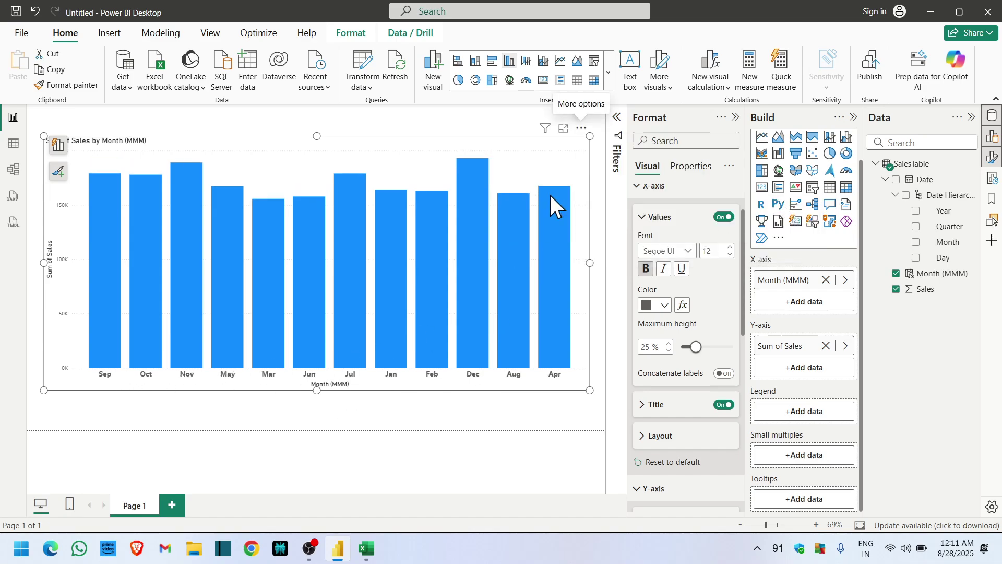
{"action": "left_click", "coordinate": [581, 128]}
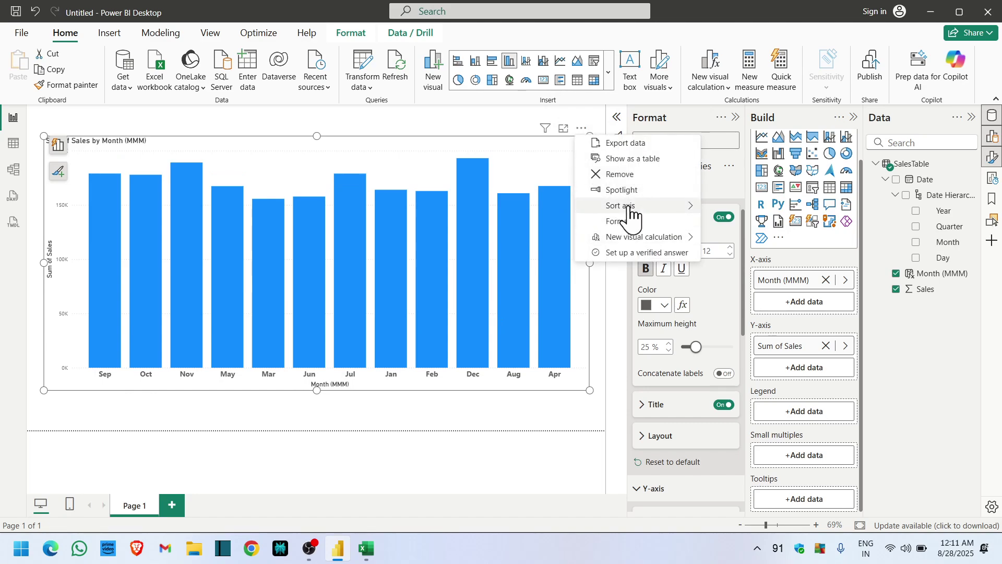
{"action": "mouse_move", "coordinate": [632, 209]}
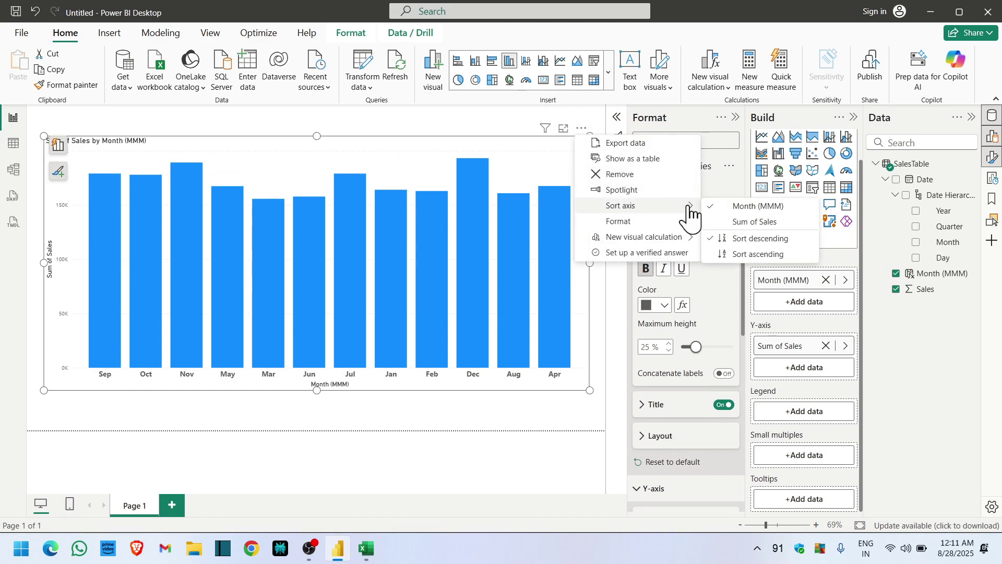
{"action": "left_click", "coordinate": [765, 255]}
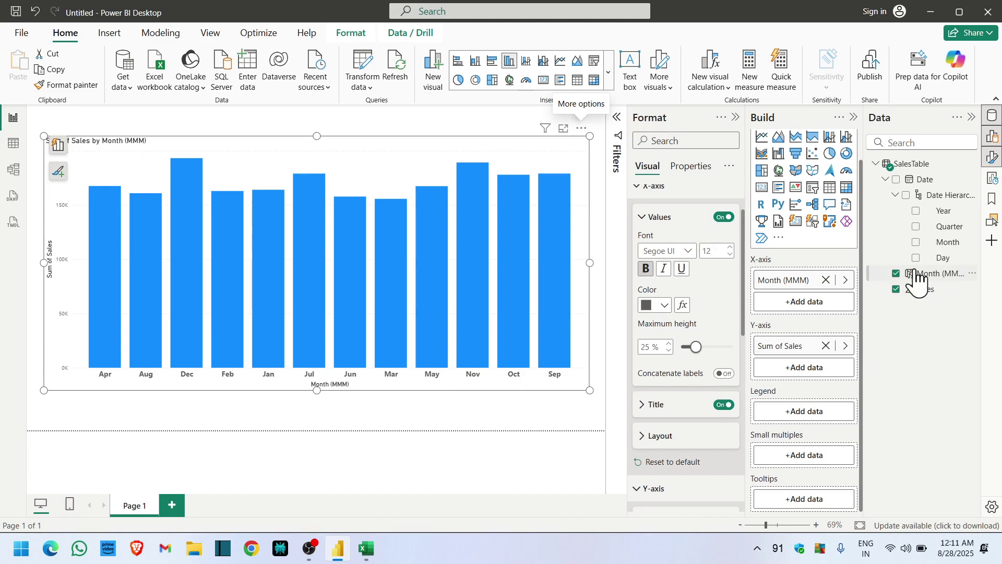
Review the Month (MMM) column's formula, and show SalesTable in the table view with the formula bar collapsed to one line.
{"action": "left_click", "coordinate": [931, 274]}
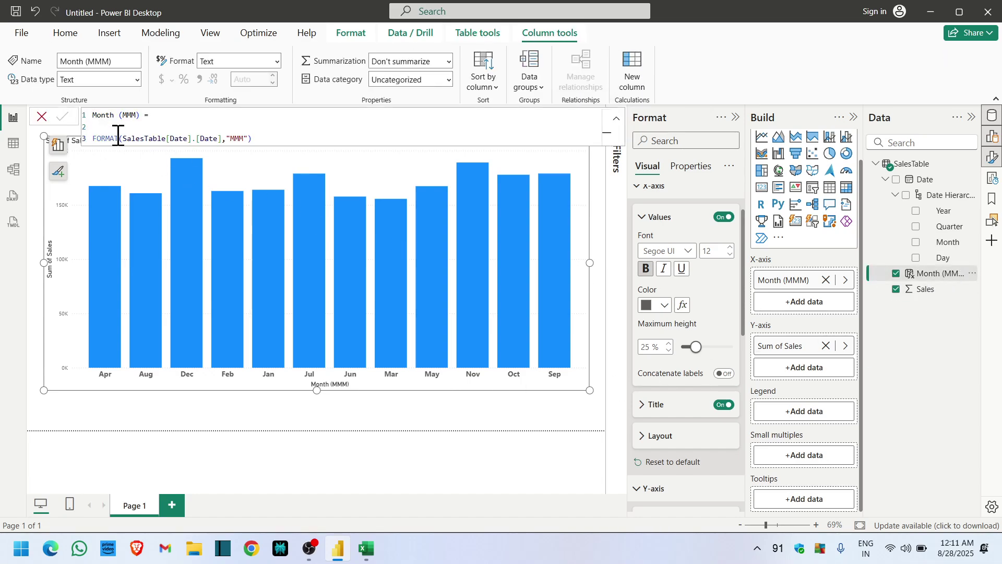
{"action": "left_click_drag", "start_coordinate": [257, 141], "coordinate": [81, 139]}
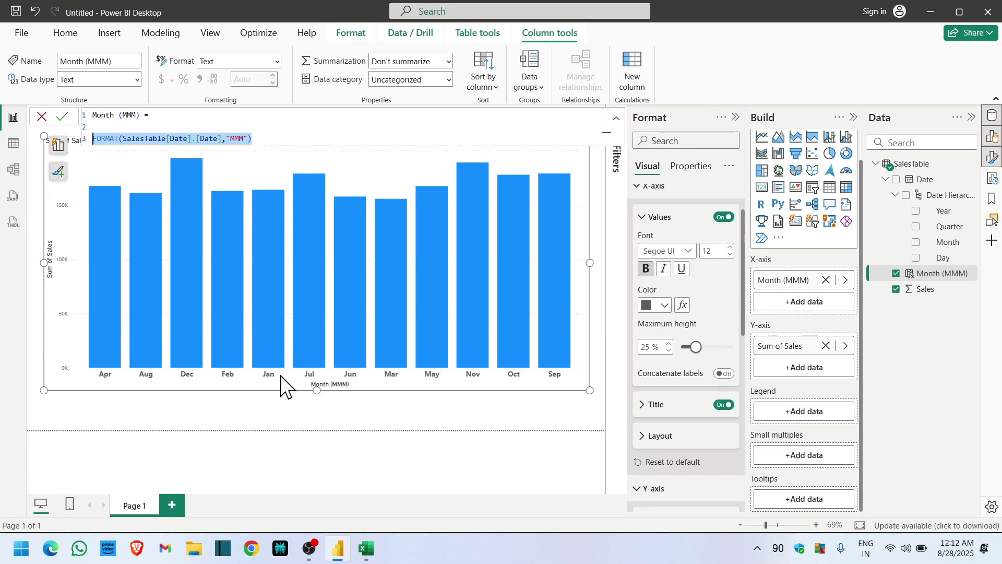
{"action": "left_click", "coordinate": [13, 143]}
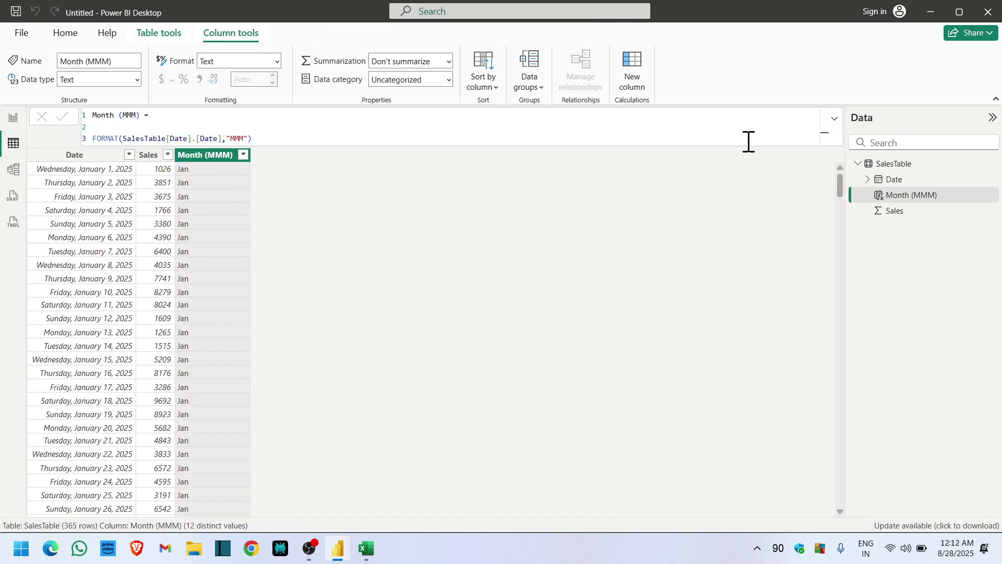
{"action": "left_click", "coordinate": [835, 120]}
{"action": "left_click", "coordinate": [835, 121]}
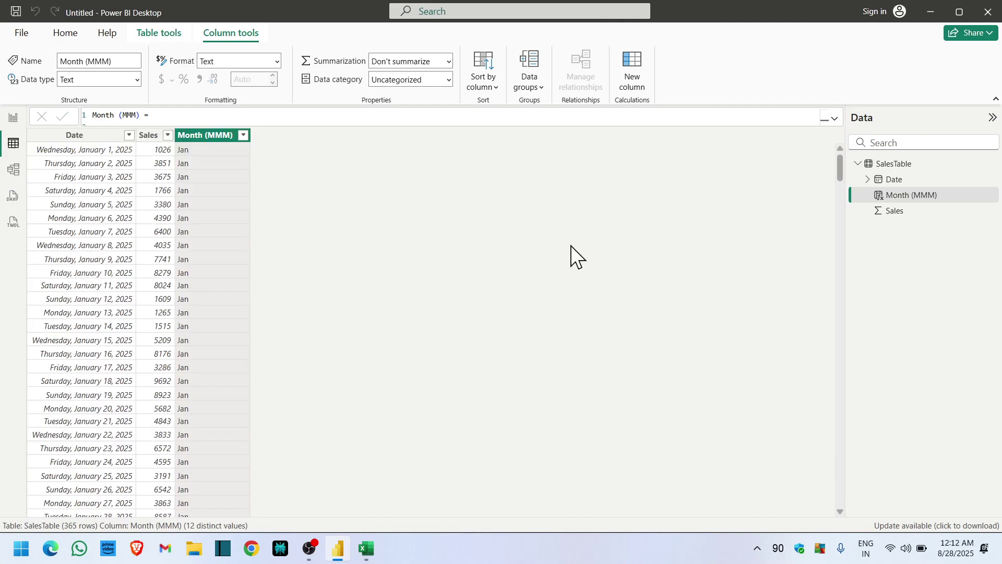
Add a calculated column to SalesTable named Month Number with the formula MONTH(SalesTable[Date].[Date]).
{"action": "left_click", "coordinate": [643, 89]}
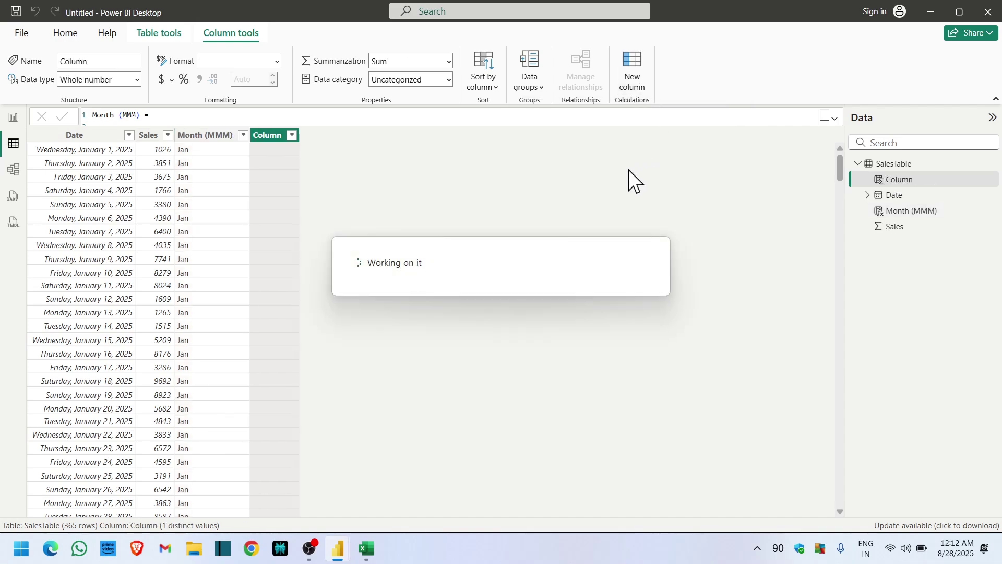
{"action": "type", "text": "M"}
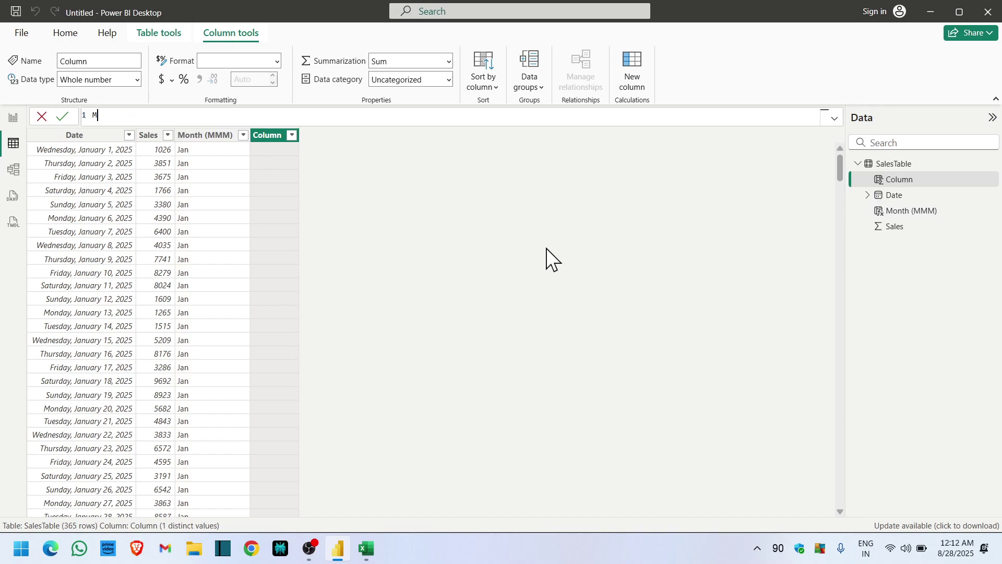
{"action": "type", "text": "onth Number = month"}
{"action": "key", "text": "Tab"}
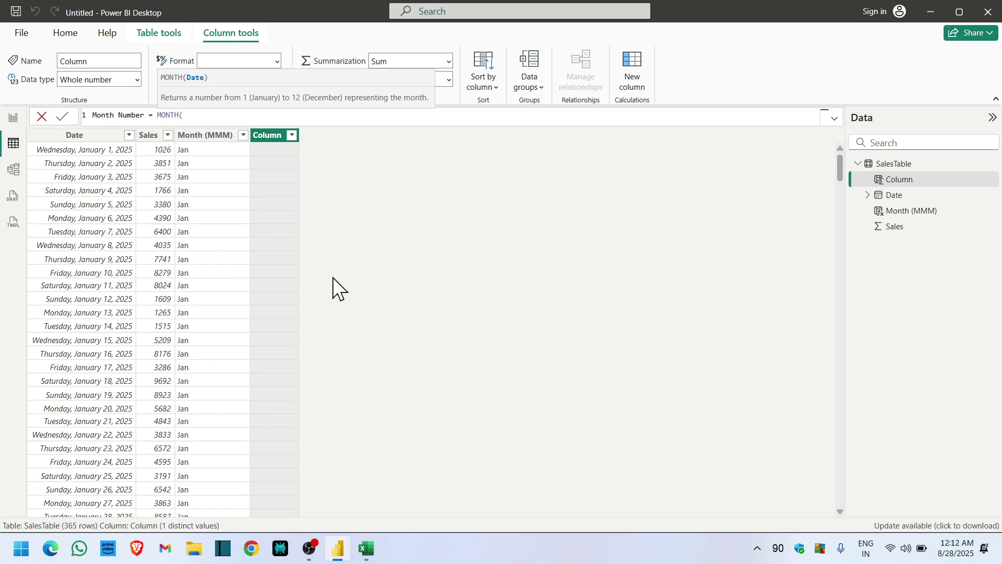
{"action": "type", "text": "date"}
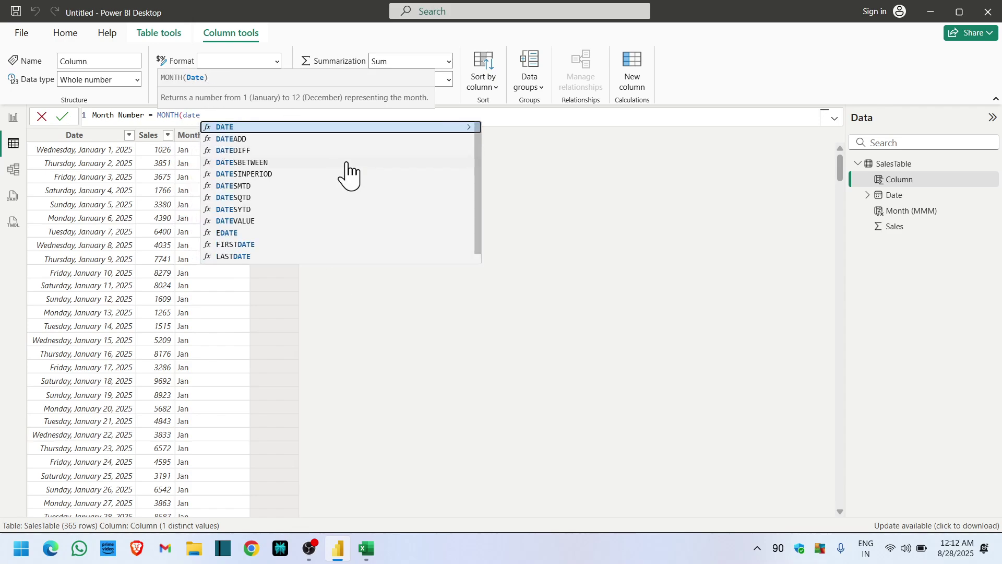
{"action": "key", "text": "Up"}
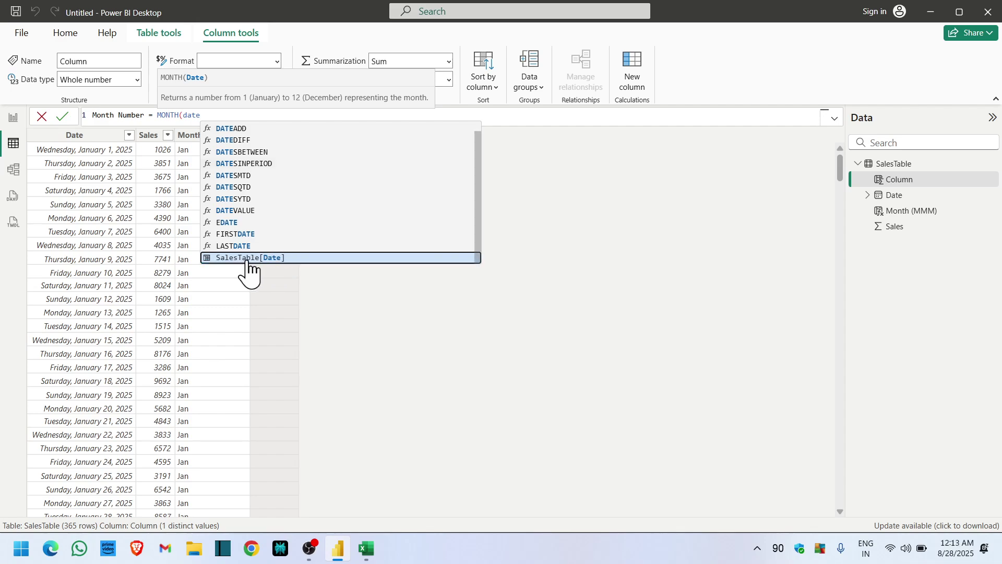
{"action": "left_click", "coordinate": [287, 257]}
{"action": "key", "text": "Tab"}
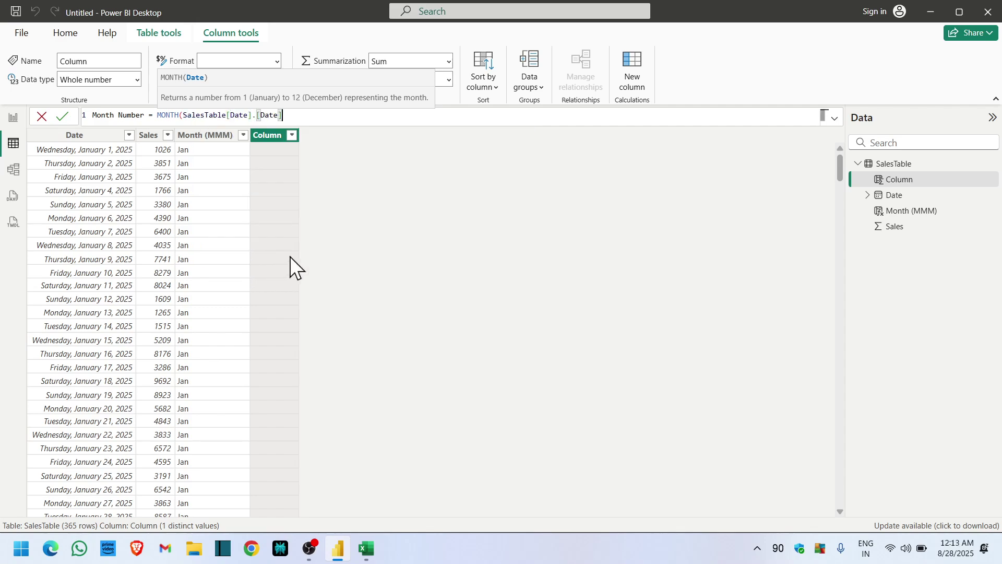
{"action": "type", "text": ")"}
{"action": "key", "text": "Return"}
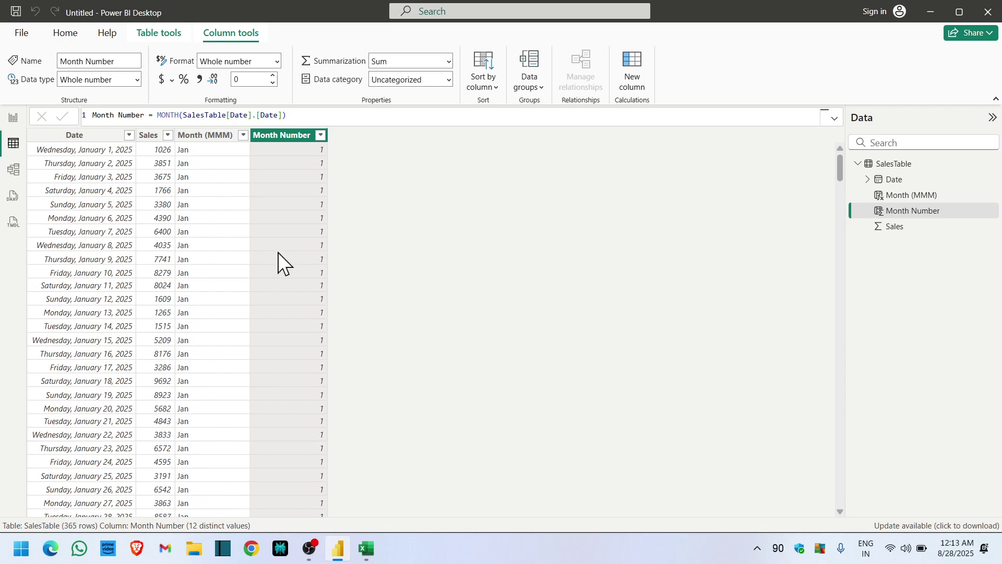
Examine the Month Number values against the dates and month names throughout SalesTable.
{"action": "scroll", "coordinate": [321, 324], "scroll_direction": "down", "scroll_amount": 10}
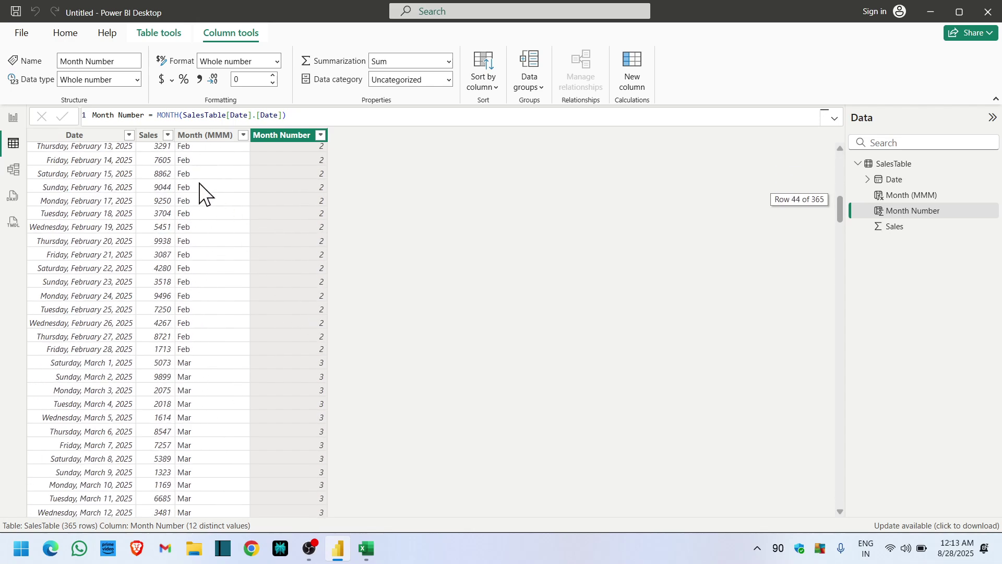
{"action": "scroll", "coordinate": [323, 334], "scroll_direction": "down", "scroll_amount": 15}
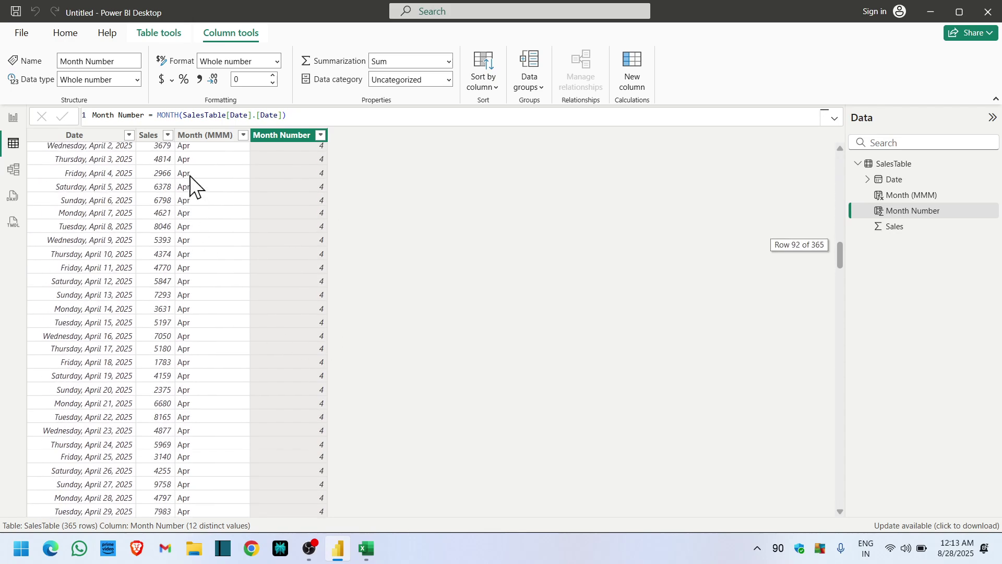
{"action": "scroll", "coordinate": [296, 177], "scroll_direction": "up", "scroll_amount": 8}
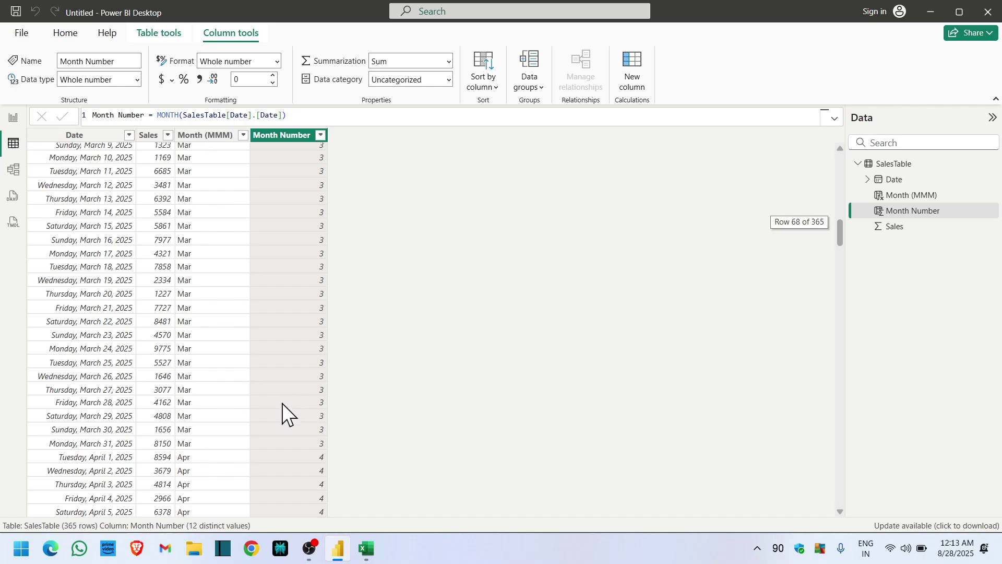
{"action": "scroll", "coordinate": [282, 403], "scroll_direction": "down", "scroll_amount": 5}
{"action": "scroll", "coordinate": [291, 352], "scroll_direction": "down", "scroll_amount": 20}
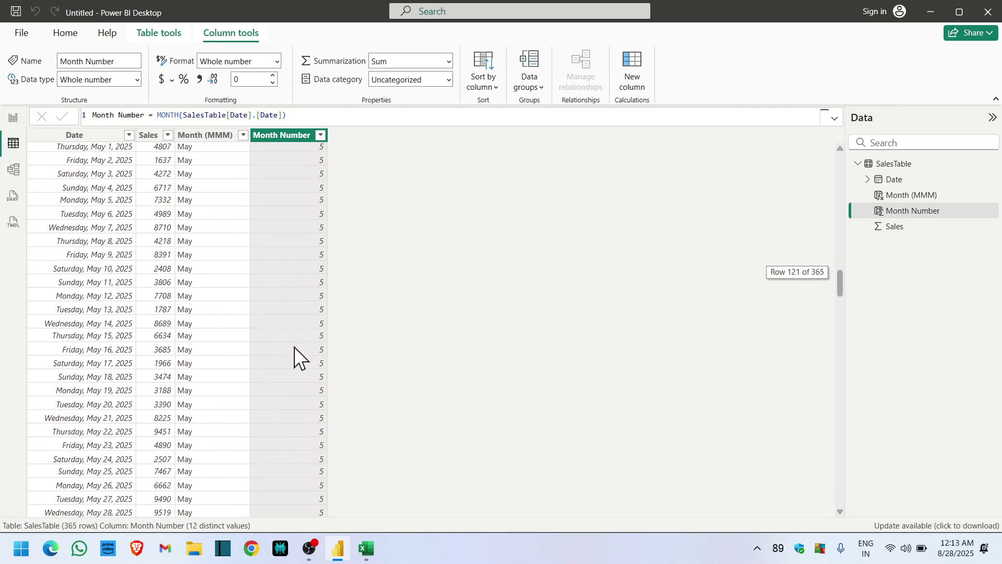
{"action": "scroll", "coordinate": [293, 349], "scroll_direction": "down", "scroll_amount": 20}
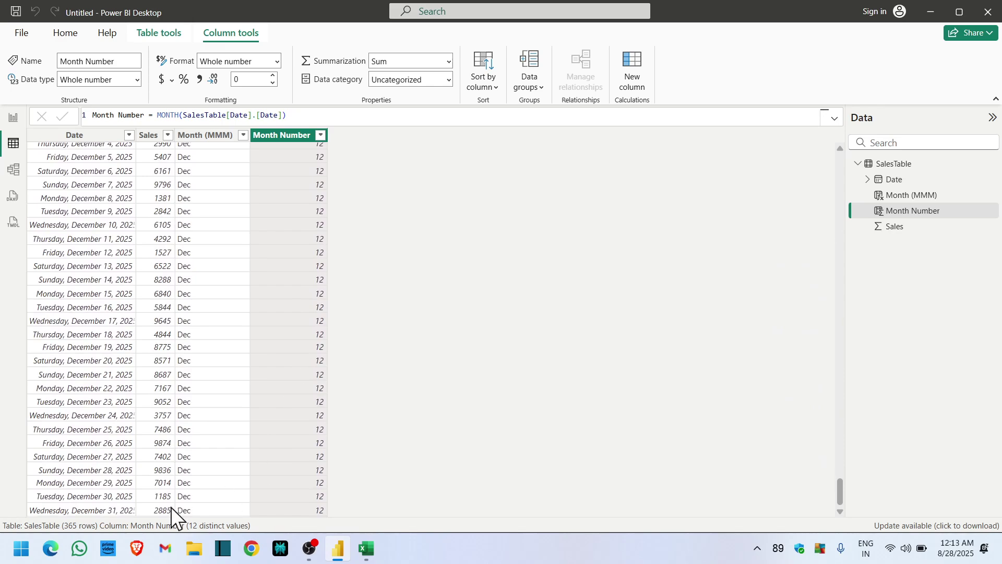
{"action": "scroll", "coordinate": [315, 375], "scroll_direction": "up", "scroll_amount": 13}
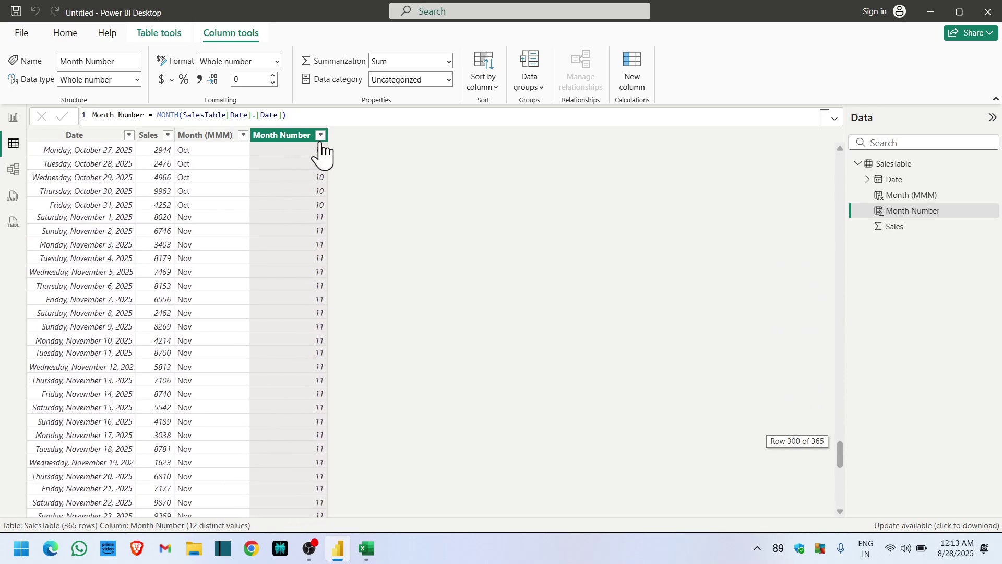
In the report view, set the Month (MMM) column to sort by the Month Number column.
{"action": "left_click", "coordinate": [12, 118]}
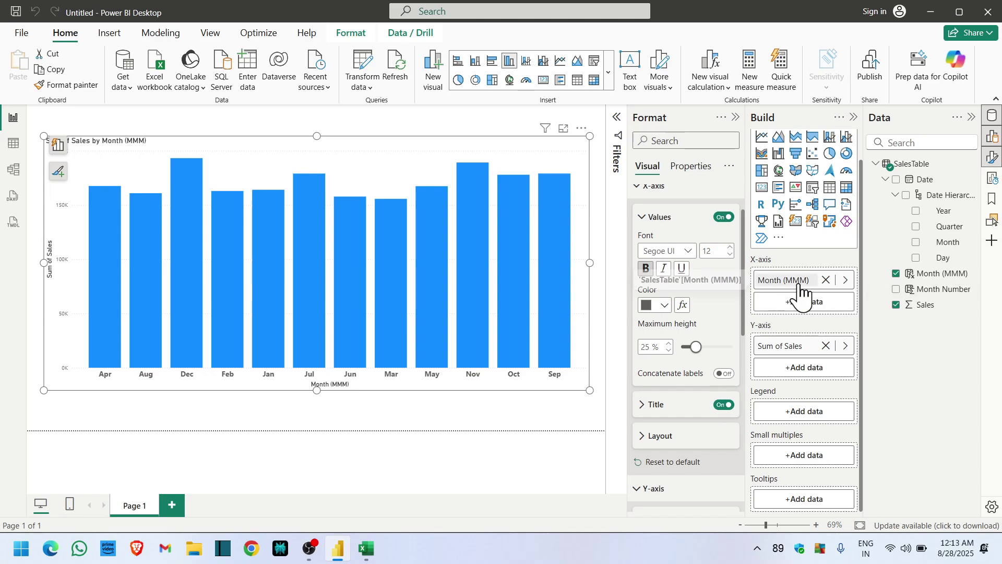
{"action": "left_click", "coordinate": [949, 277]}
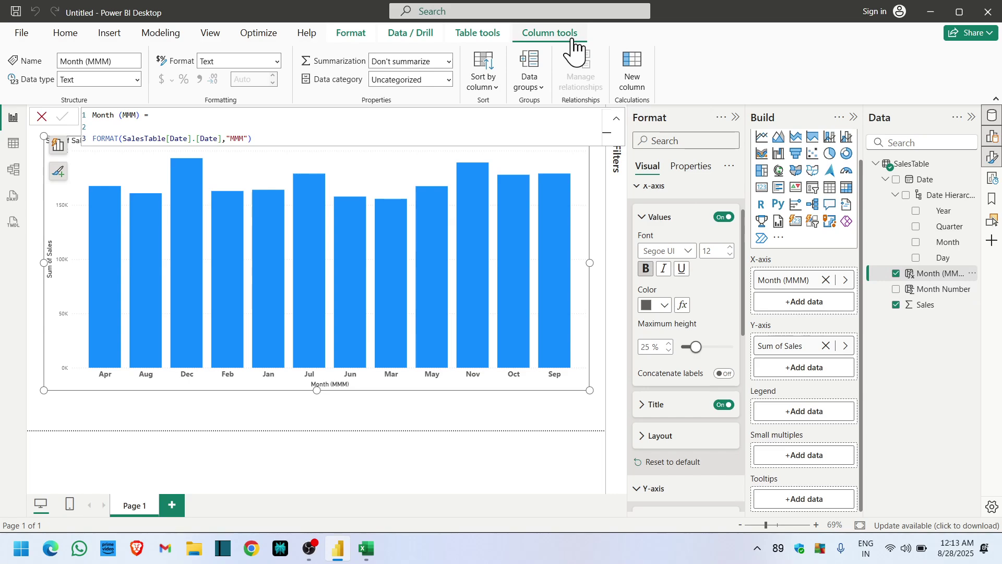
{"action": "left_click", "coordinate": [487, 83]}
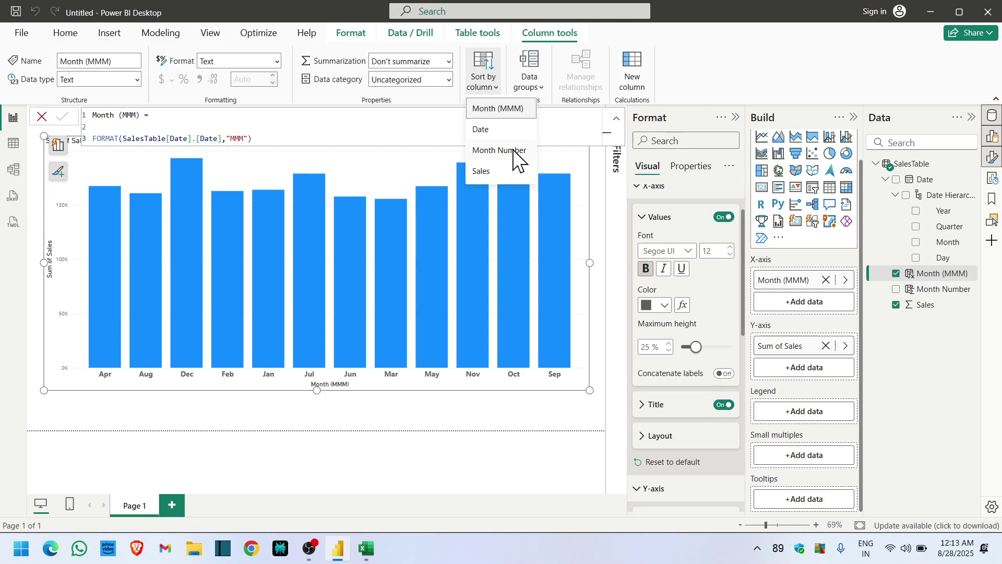
{"action": "left_click", "coordinate": [514, 151]}
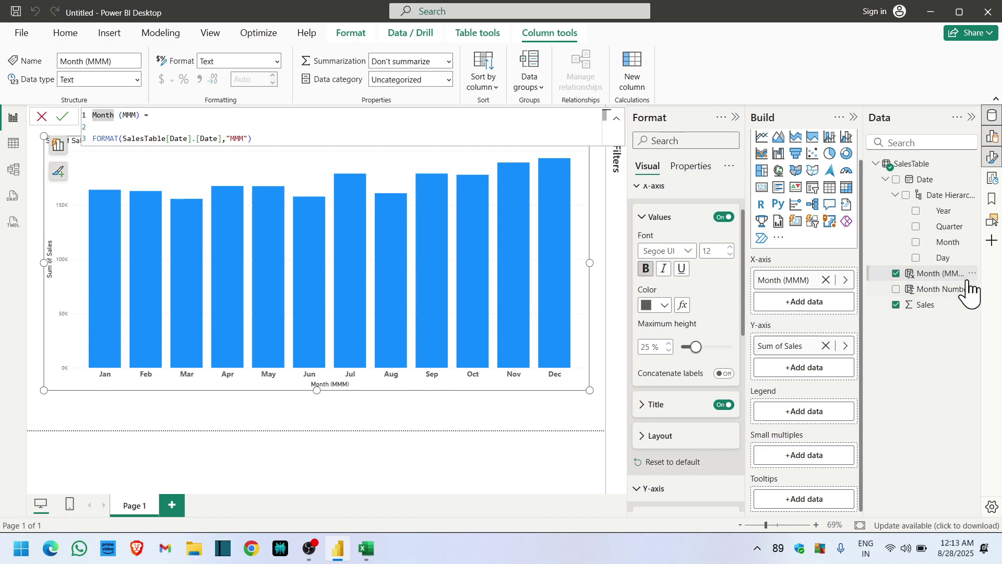
Compare the month names with their month numbers in the table view and return to the report view.
{"action": "left_click", "coordinate": [13, 143]}
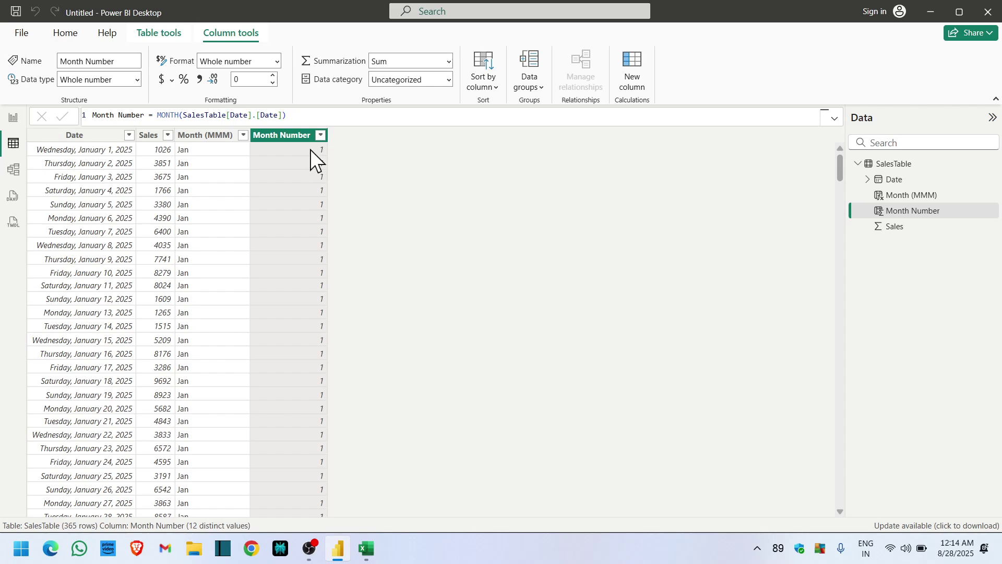
{"action": "scroll", "coordinate": [309, 348], "scroll_direction": "down", "scroll_amount": 20}
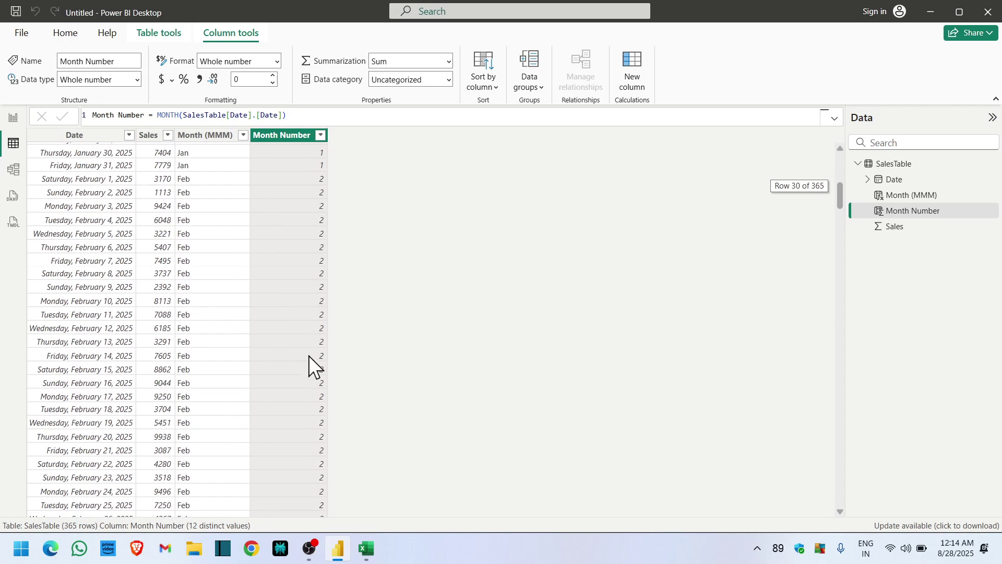
{"action": "left_click", "coordinate": [13, 117]}
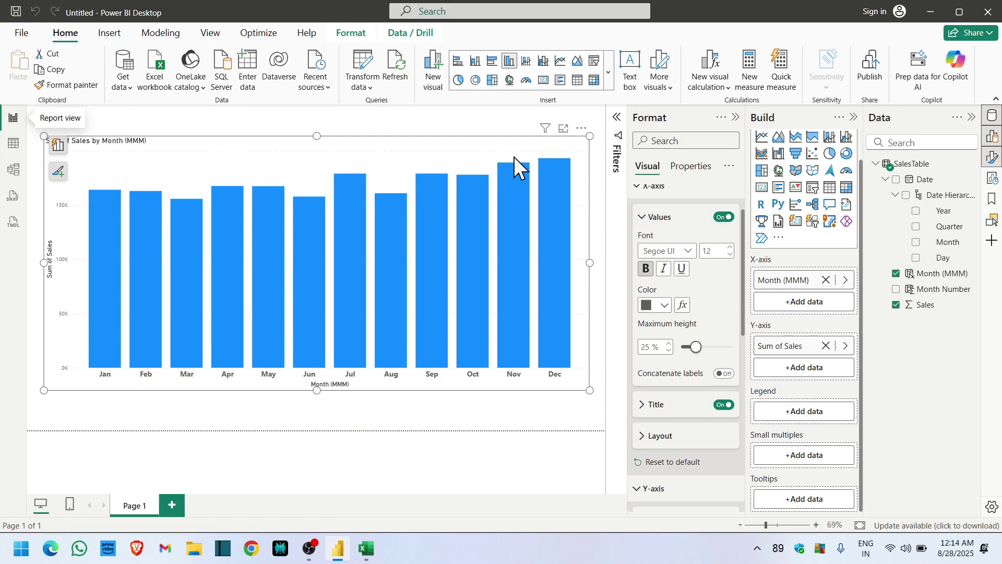
Sort the chart's Month (MMM) axis in descending order, and restore ascending order.
{"action": "left_click", "coordinate": [581, 128]}
{"action": "mouse_move", "coordinate": [624, 209]}
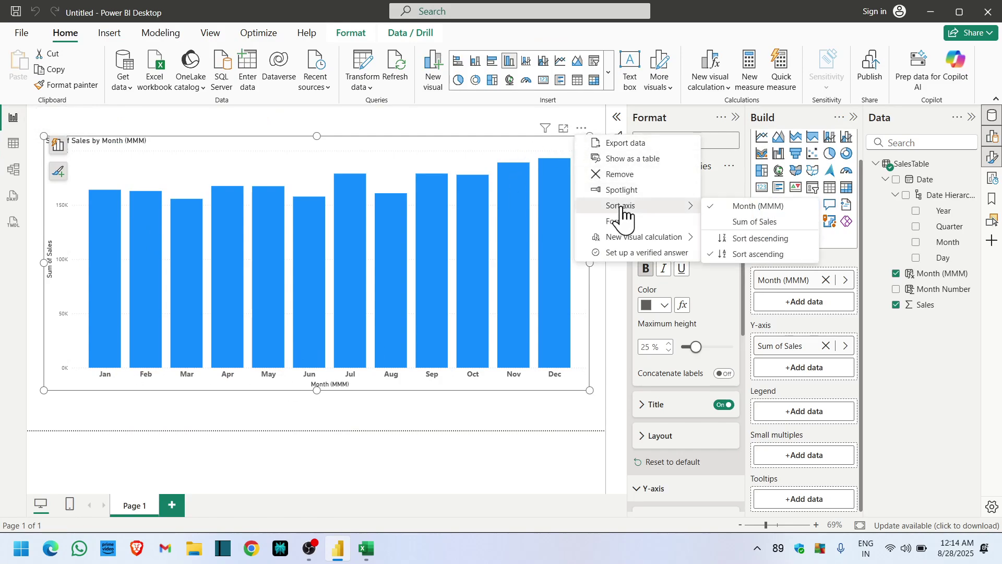
{"action": "left_click", "coordinate": [723, 239]}
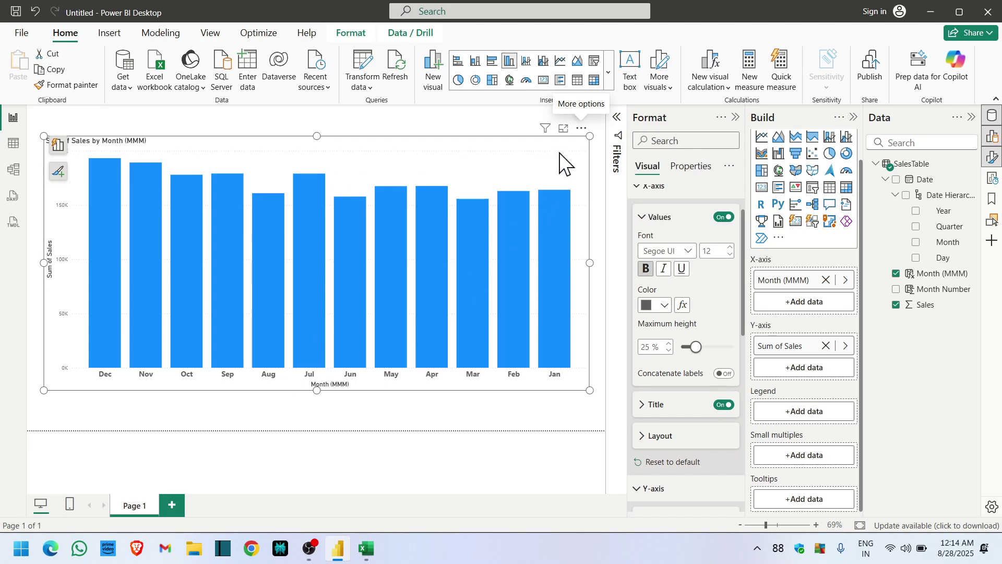
{"action": "left_click", "coordinate": [582, 129]}
{"action": "mouse_move", "coordinate": [634, 208]}
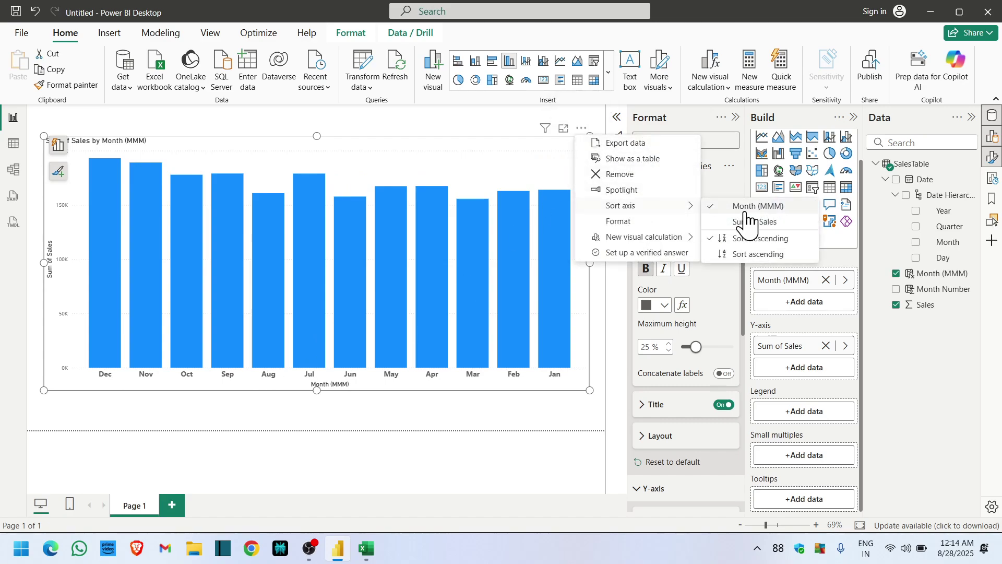
{"action": "left_click", "coordinate": [758, 254]}
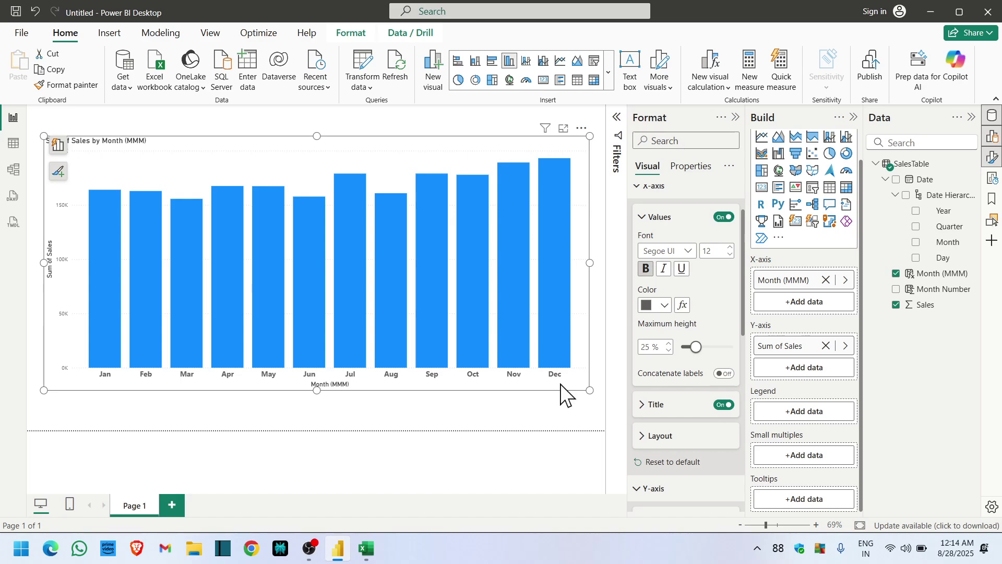
Shrink the column chart from its lower-right corner so it occupies only the upper-left part of the report page.
{"action": "left_click_drag", "start_coordinate": [591, 389], "coordinate": [382, 290]}
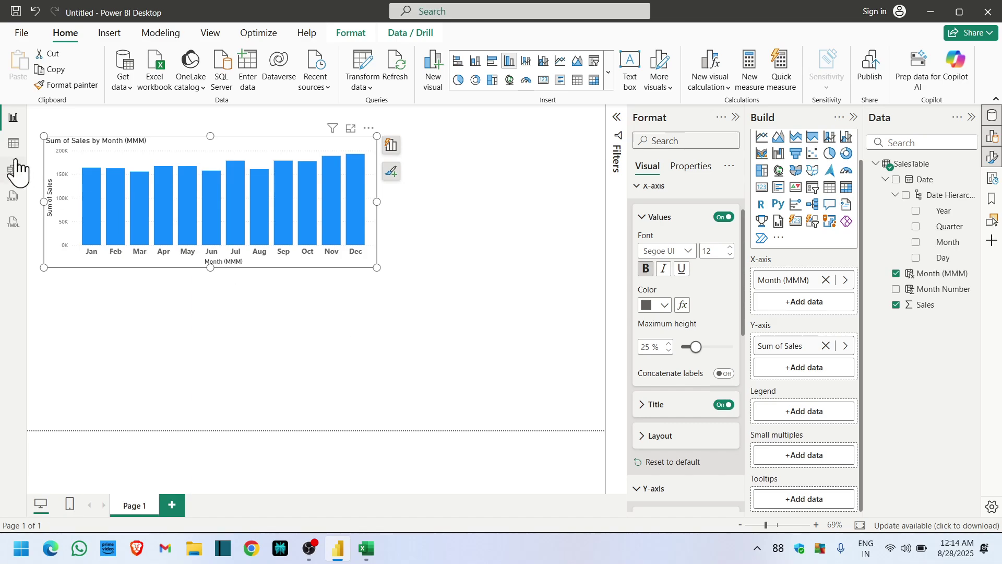
In the table view, add a calculated column Week Name = FORMAT(SalesTable[Date].[Date],"DDDD") to SalesTable.
{"action": "left_click", "coordinate": [13, 143]}
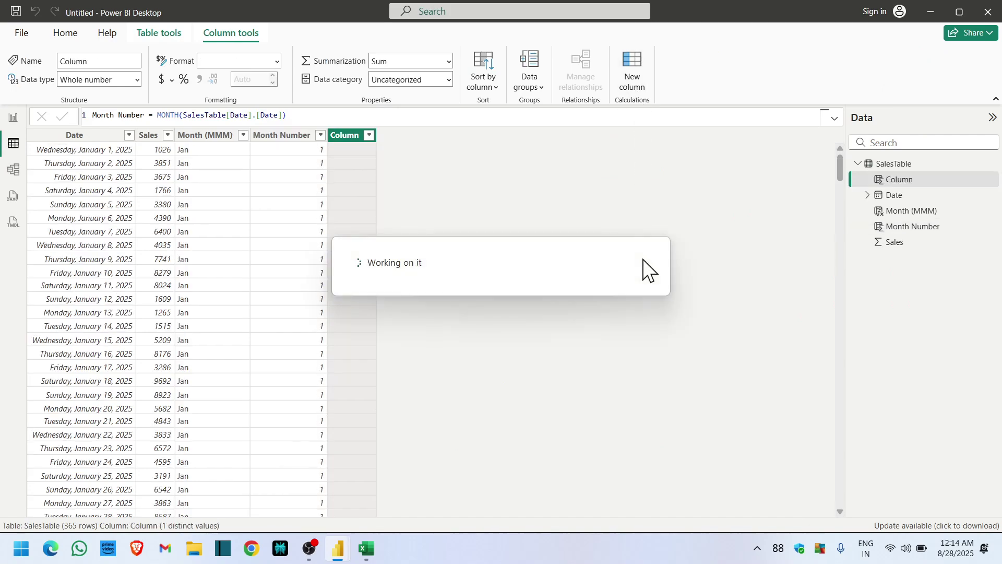
{"action": "type", "text": "Week"}
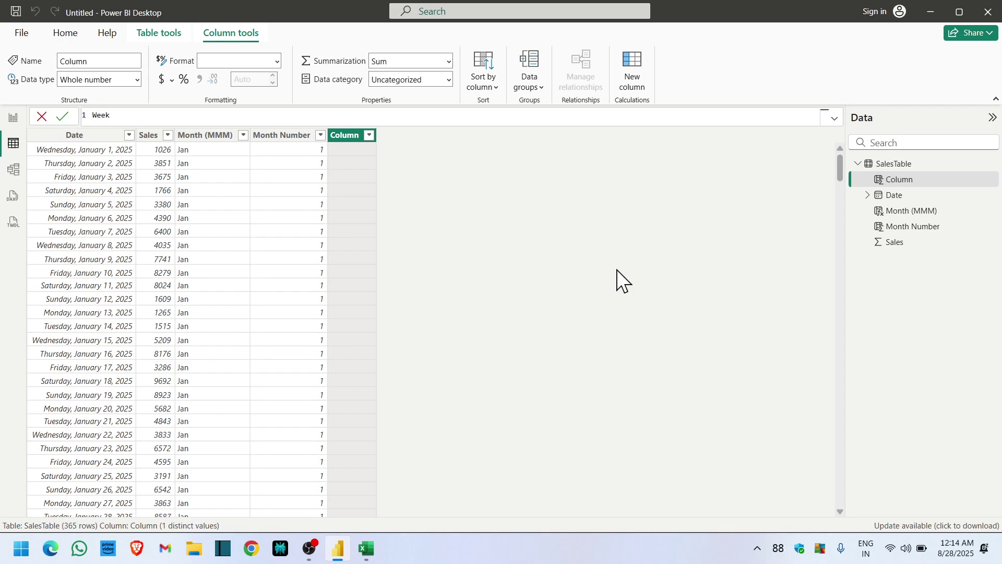
{"action": "type", "text": " Name ="}
{"action": "key", "text": "shift+Return"}
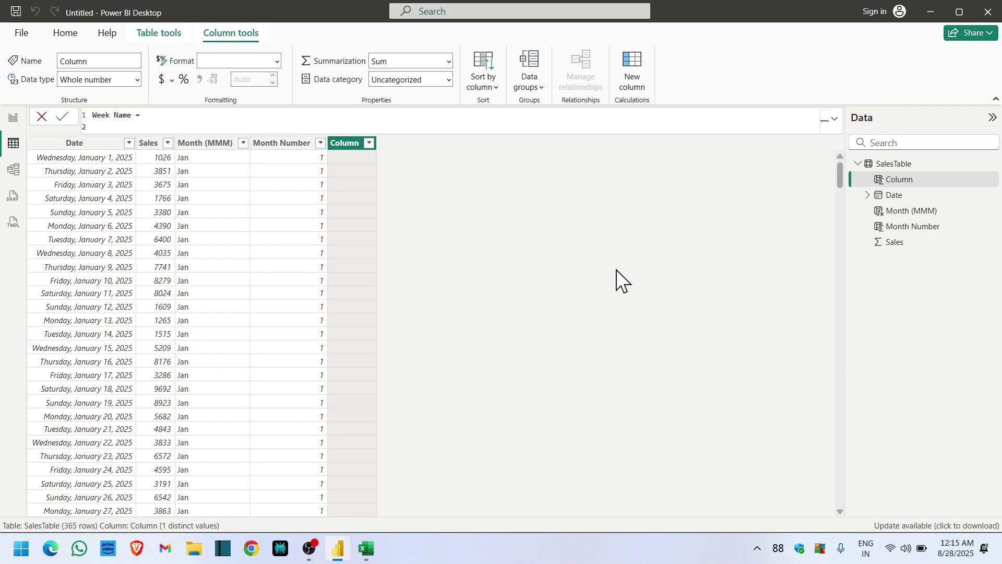
{"action": "type", "text": "FORMAT("}
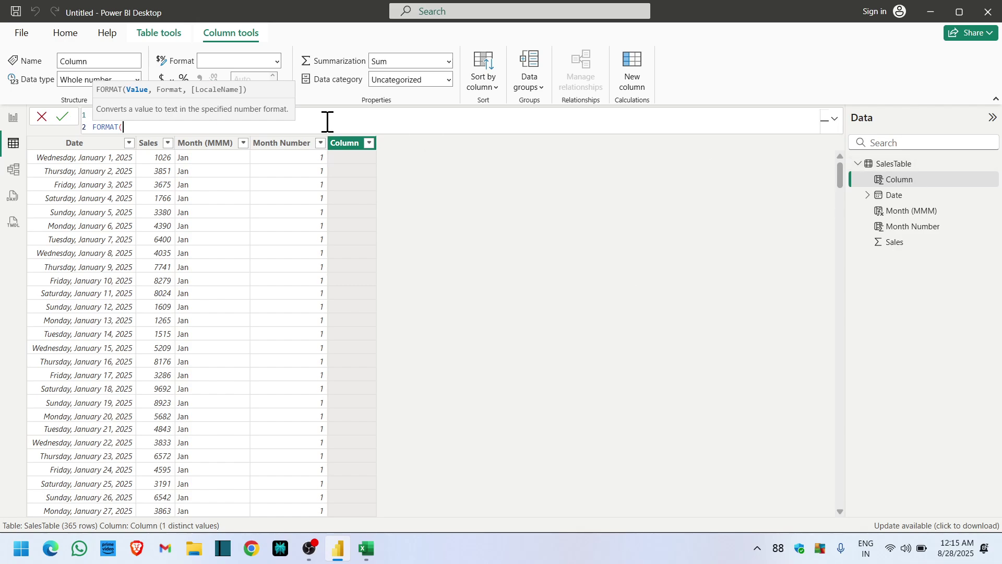
{"action": "type", "text": "date"}
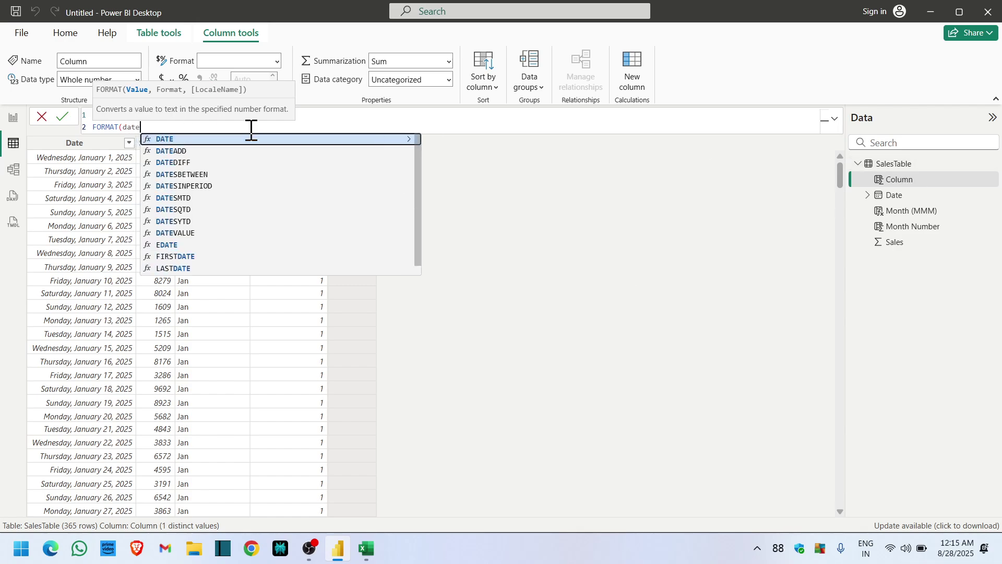
{"action": "key", "text": "Tab"}
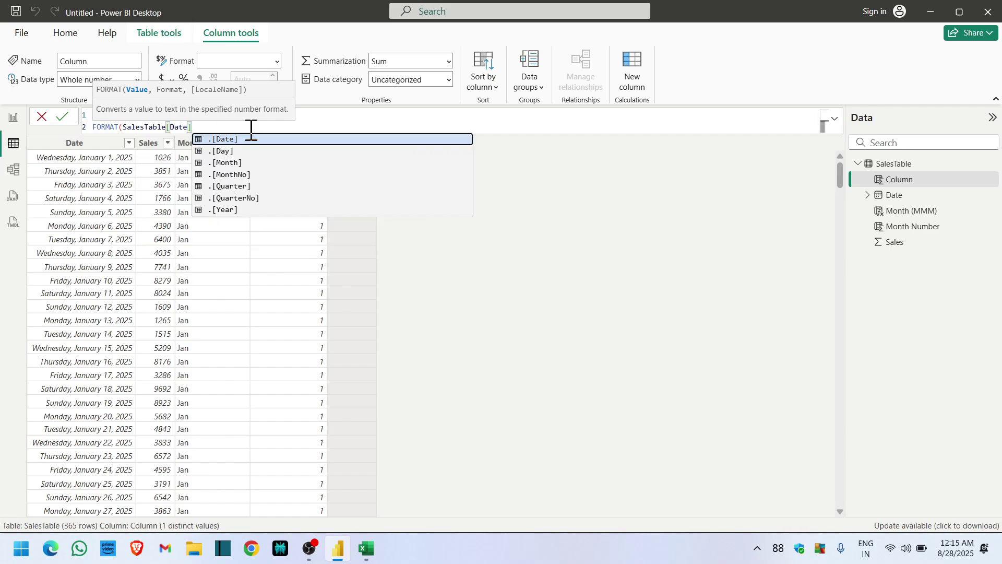
{"action": "key", "text": "Tab"}
{"action": "type", "text": ","}
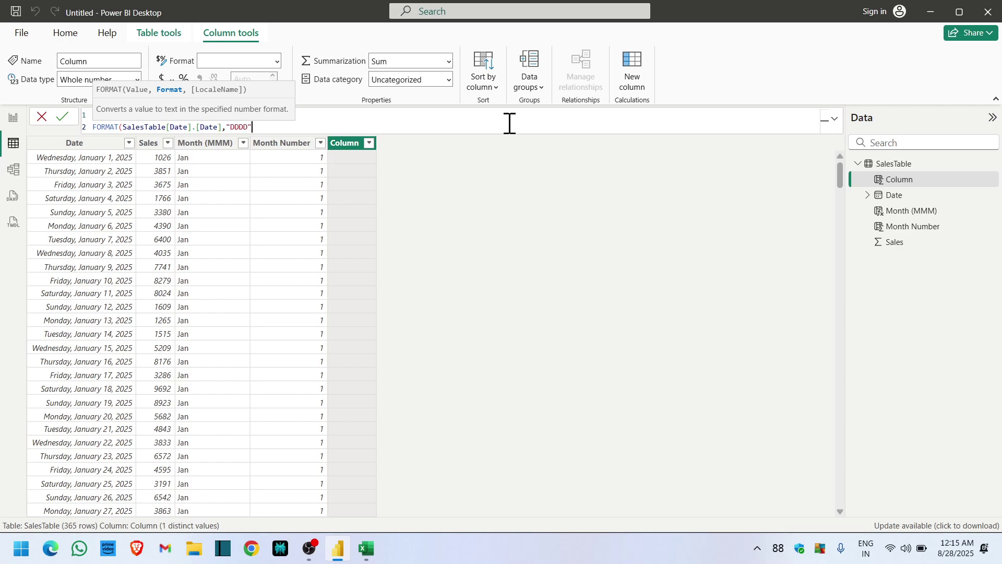
{"action": "type", "text": "\"DDDD\")"}
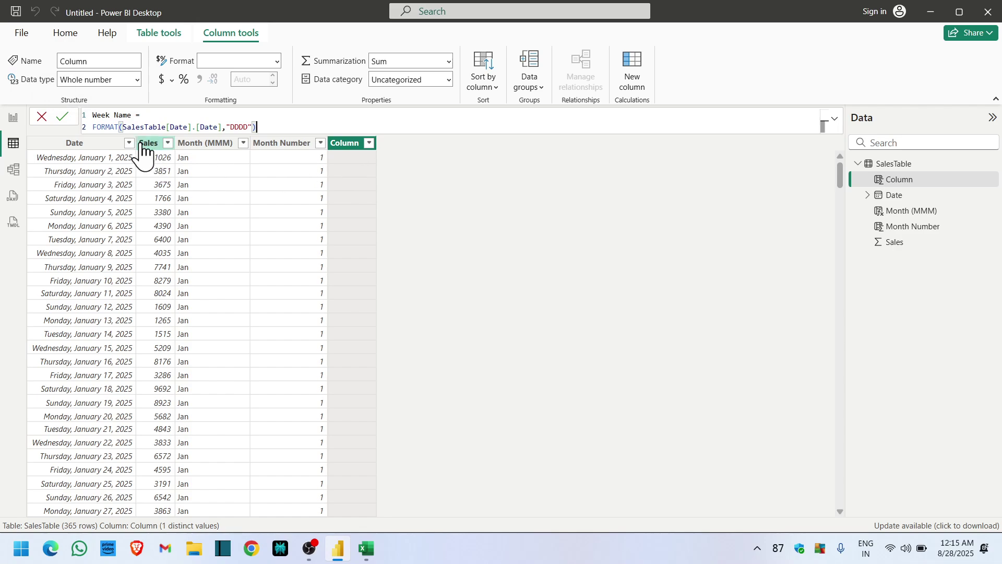
{"action": "left_click", "coordinate": [64, 116]}
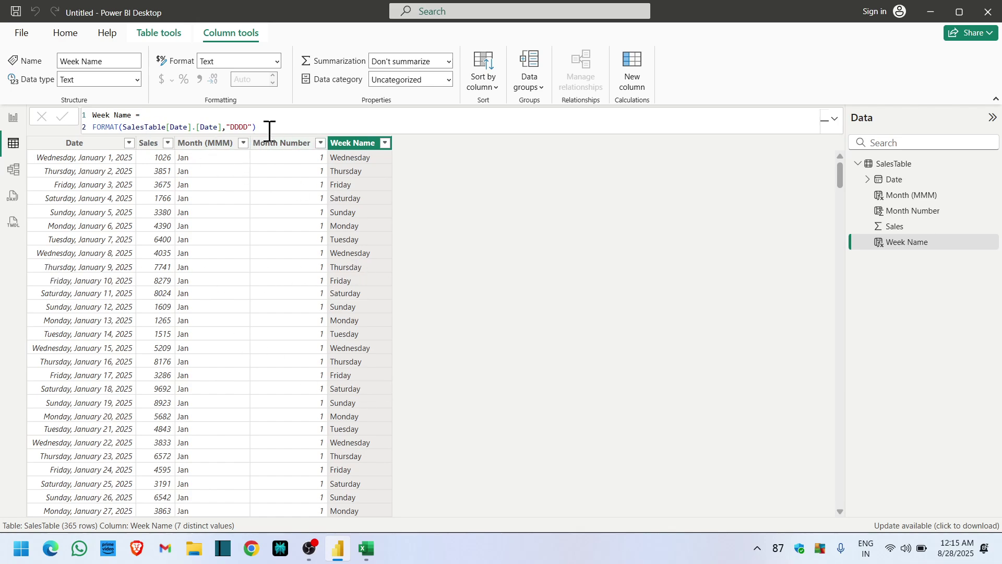
Change the Week Name formula's format string to "DDD" for abbreviated day names.
{"action": "left_click_drag", "start_coordinate": [269, 127], "coordinate": [82, 114]}
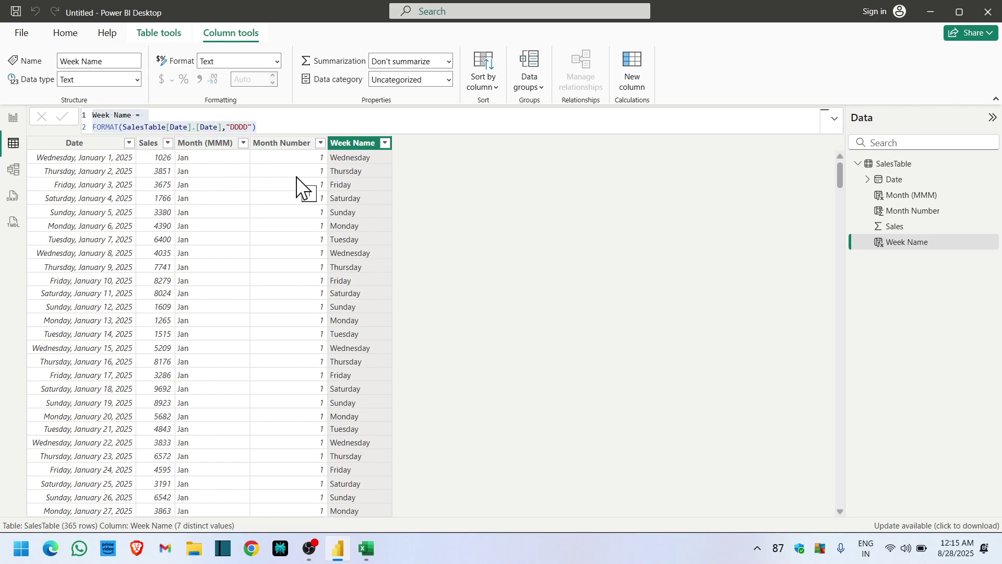
{"action": "left_click", "coordinate": [250, 128]}
{"action": "key", "text": "BackSpace"}
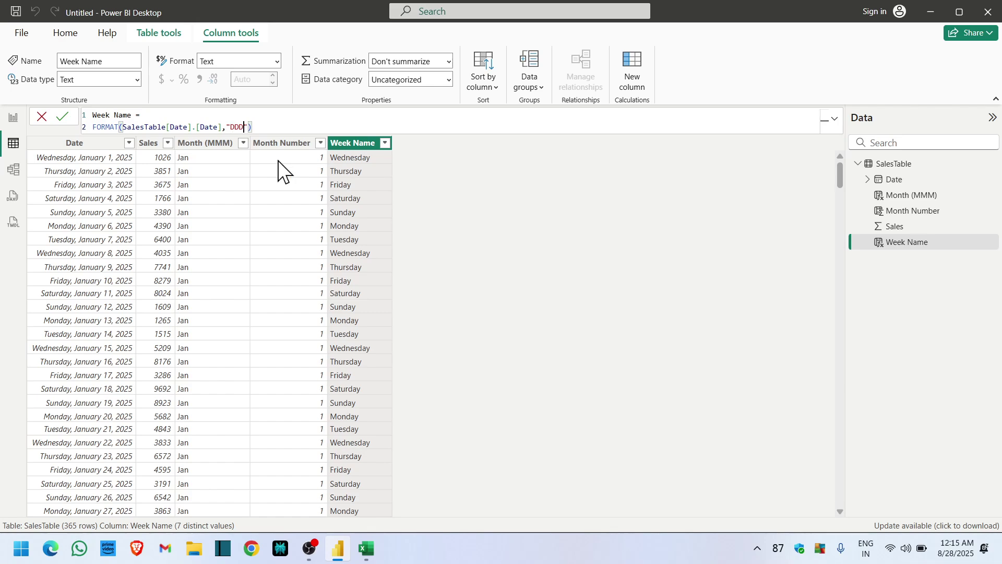
{"action": "key", "text": "Return"}
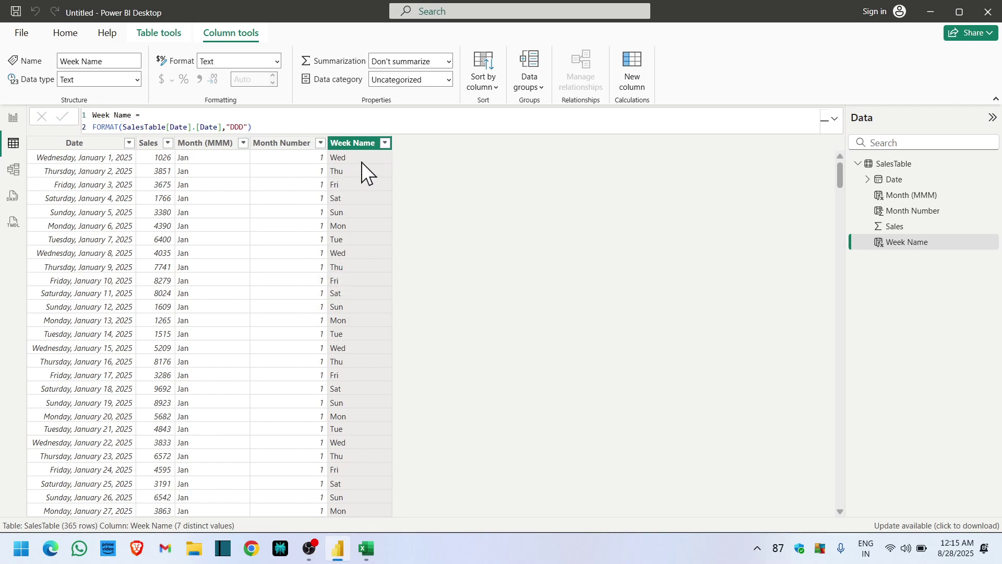
In the report view, duplicate the monthly sales column chart and place the copy below and to the right of the original.
{"action": "left_click", "coordinate": [10, 121]}
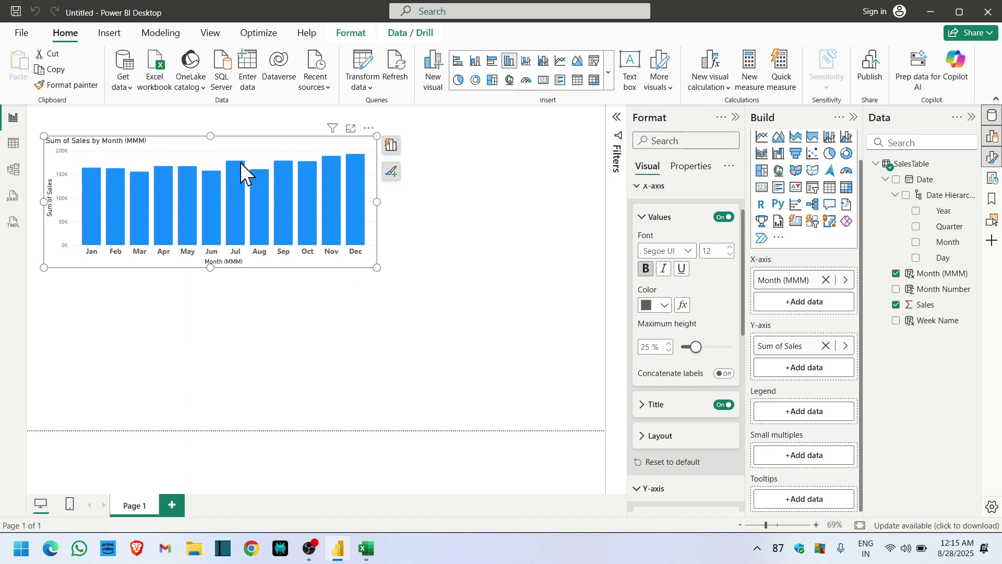
{"action": "key", "text": "ctrl+c"}
{"action": "key", "text": "ctrl+v"}
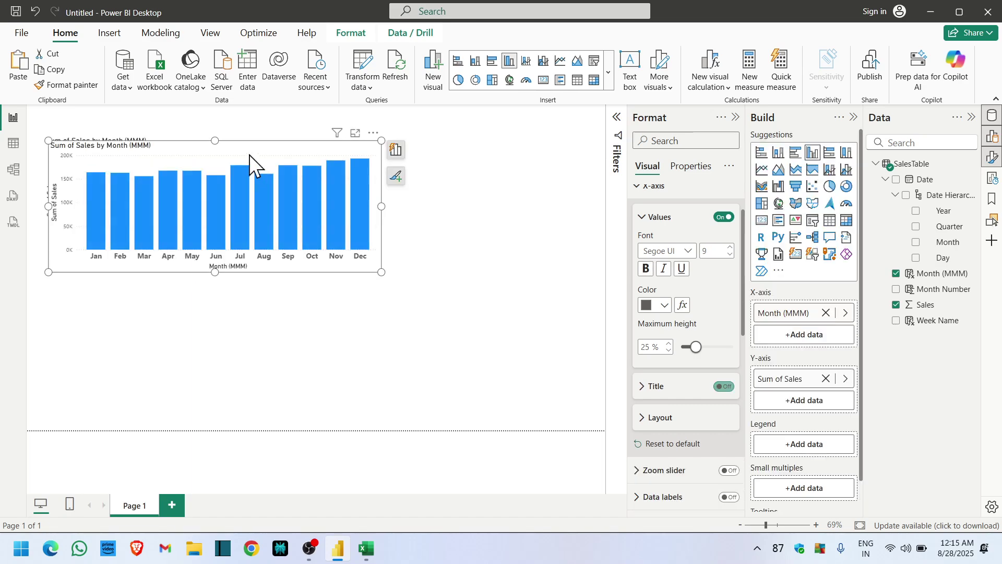
{"action": "left_click_drag", "start_coordinate": [249, 154], "coordinate": [416, 287]}
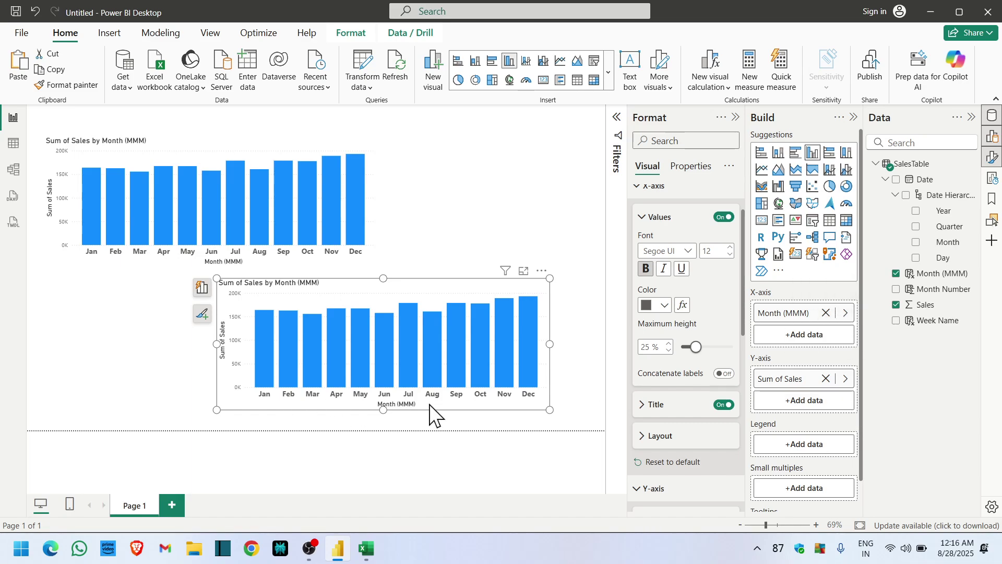
Replace Month (MMM) with Week Name on the copied chart's X-axis and sort that chart by Week Name.
{"action": "left_click", "coordinate": [826, 313]}
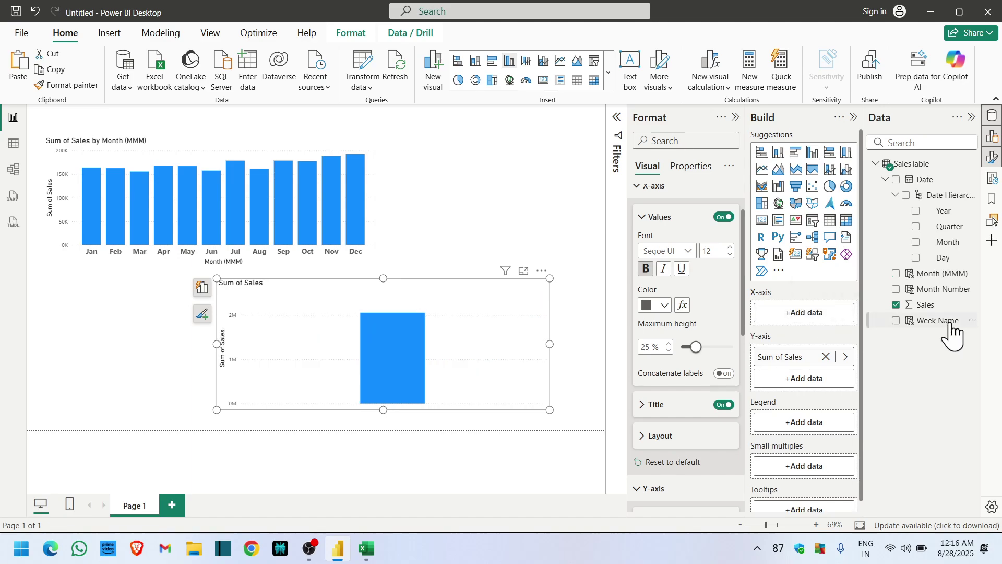
{"action": "left_click_drag", "start_coordinate": [947, 322], "coordinate": [822, 329]}
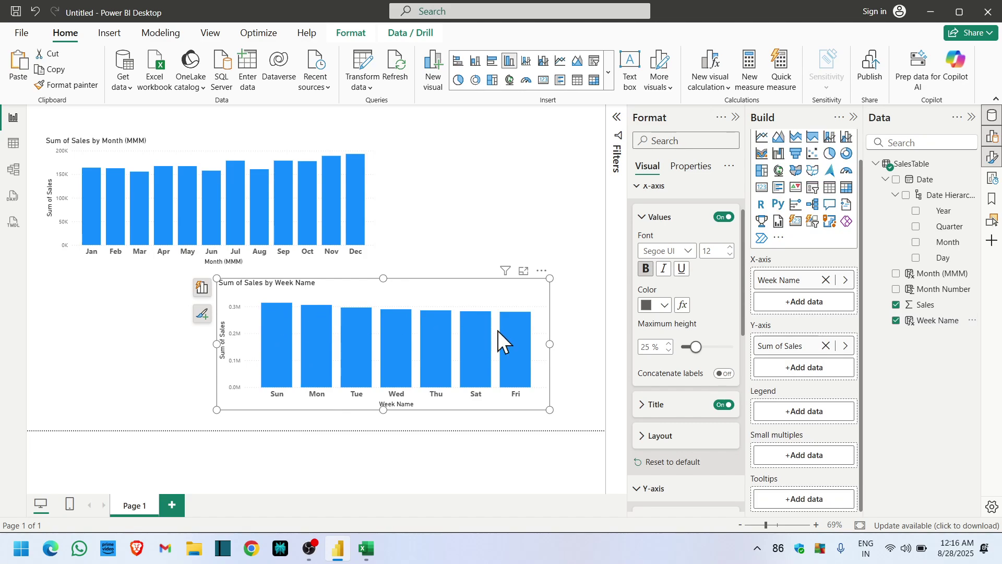
{"action": "left_click", "coordinate": [542, 271]}
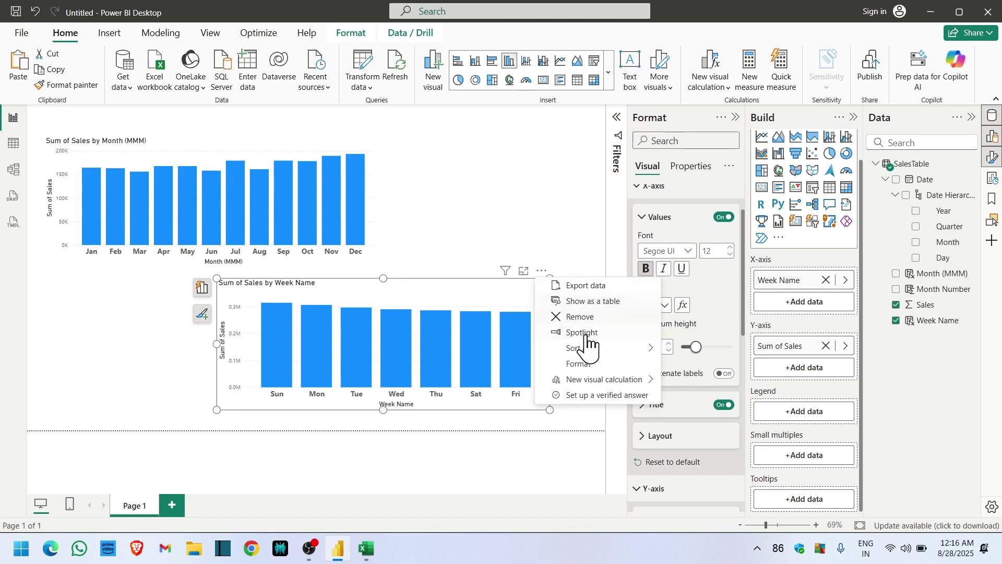
{"action": "mouse_move", "coordinate": [591, 350]}
{"action": "left_click", "coordinate": [701, 364]}
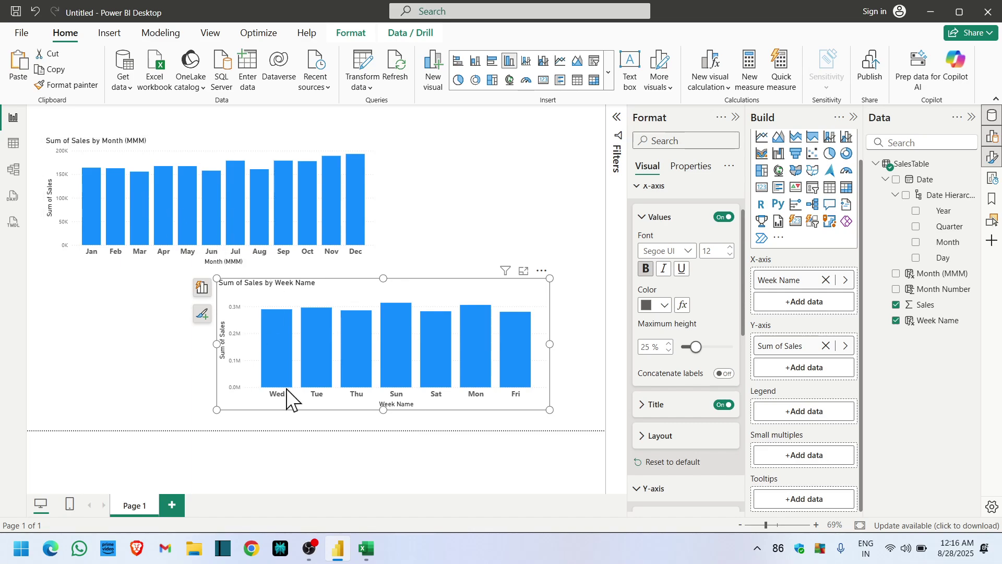
In the table view, start a new calculated column in SalesTable and name it Week Sort.
{"action": "left_click", "coordinate": [13, 143]}
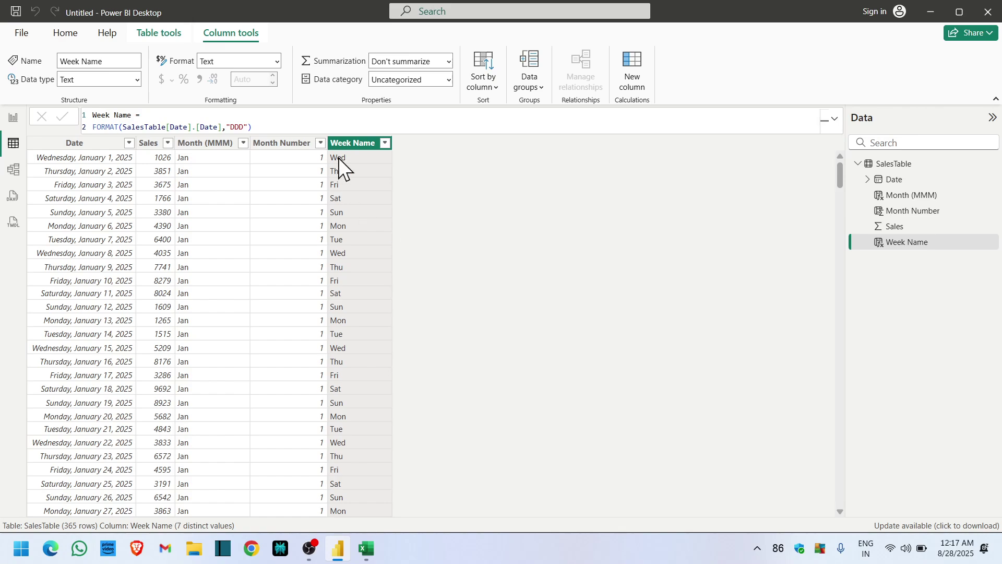
{"action": "left_click", "coordinate": [640, 83]}
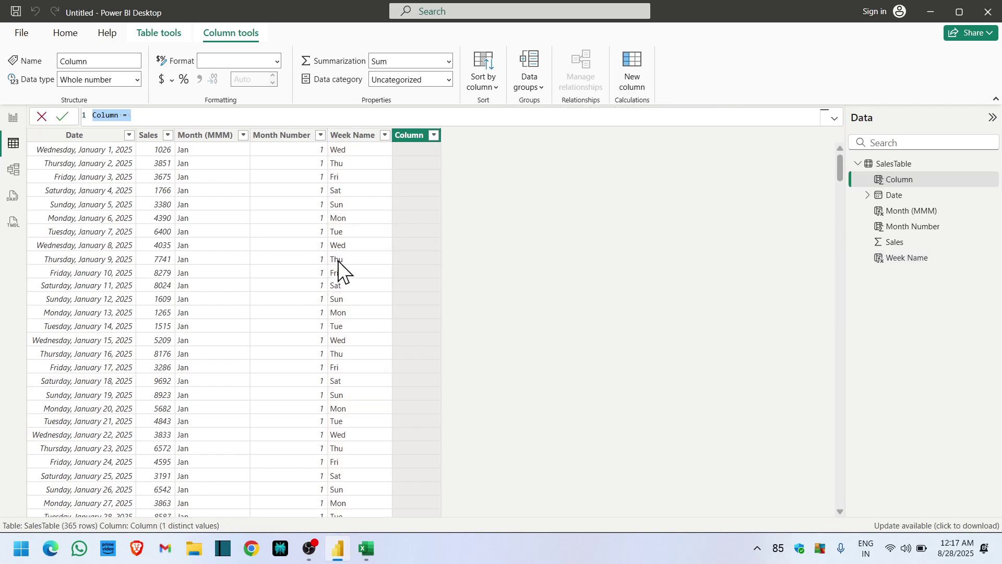
{"action": "type", "text": "Week Soret"}
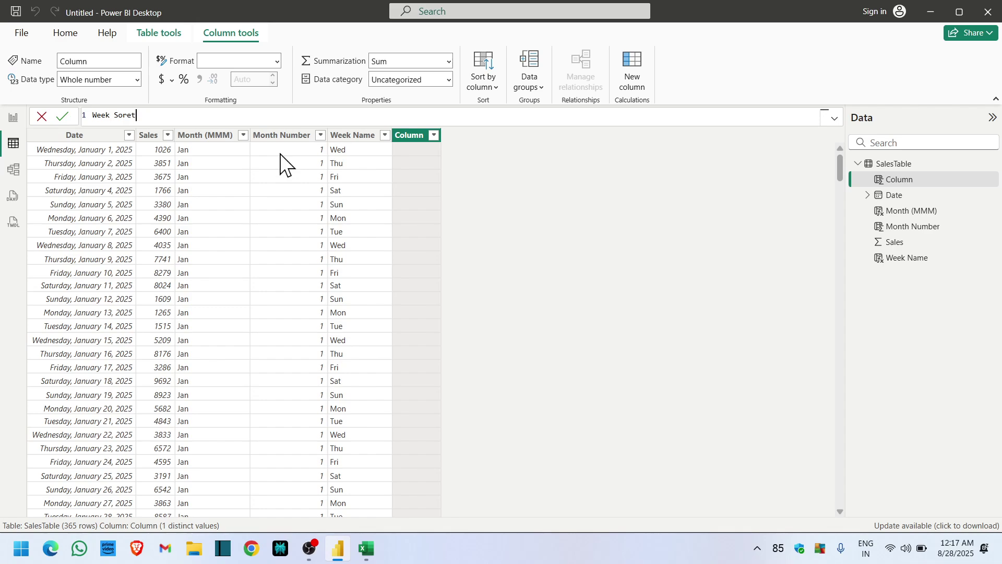
{"action": "key", "text": "shift+Return"}
{"action": "key", "text": "shift+Return"}
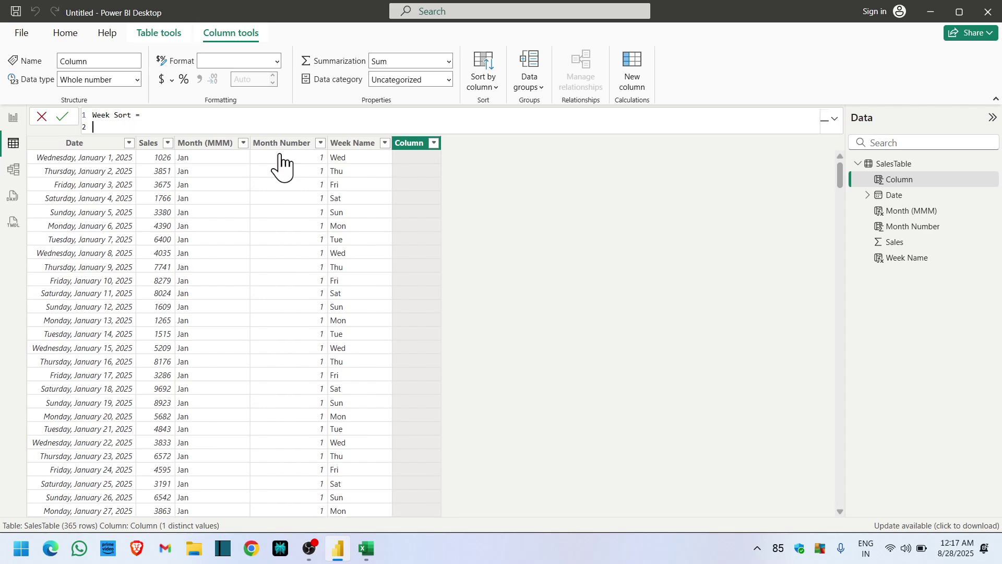
Define the Week Sort column as WEEKDAY(SalesTable[Date].[Date],2).
{"action": "type", "text": "wee"}
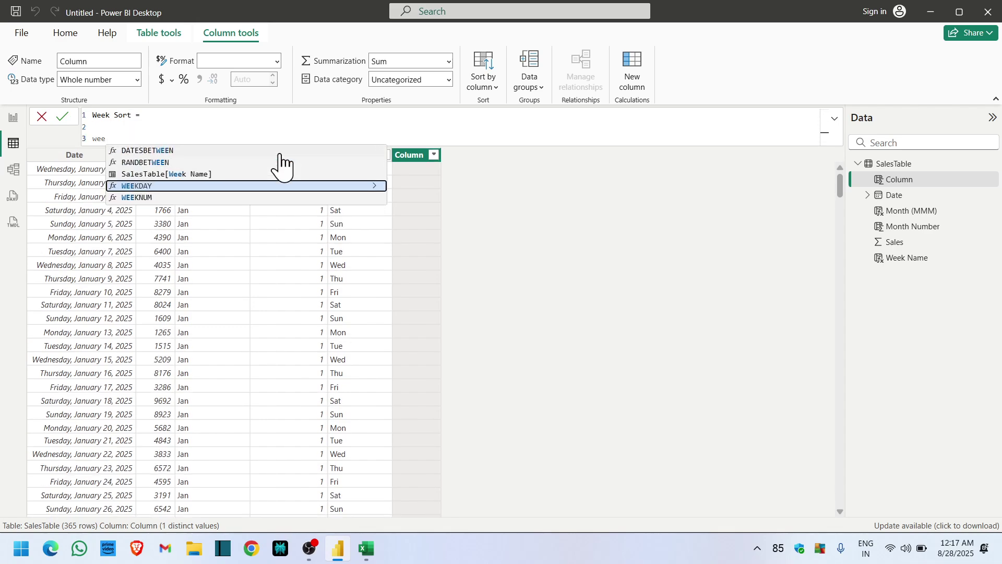
{"action": "key", "text": "Tab"}
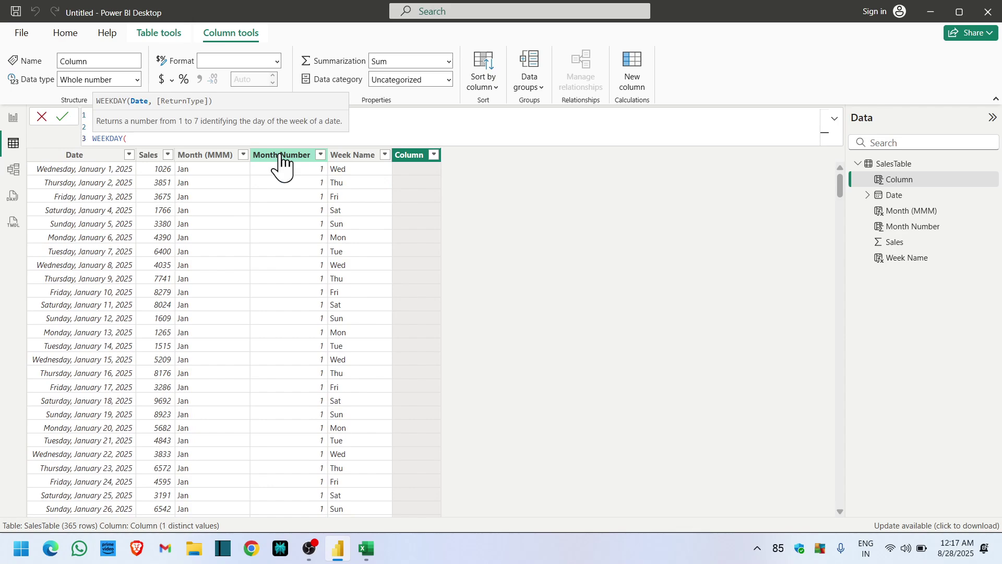
{"action": "type", "text": "date"}
{"action": "key", "text": "Tab"}
{"action": "type", "text": "."}
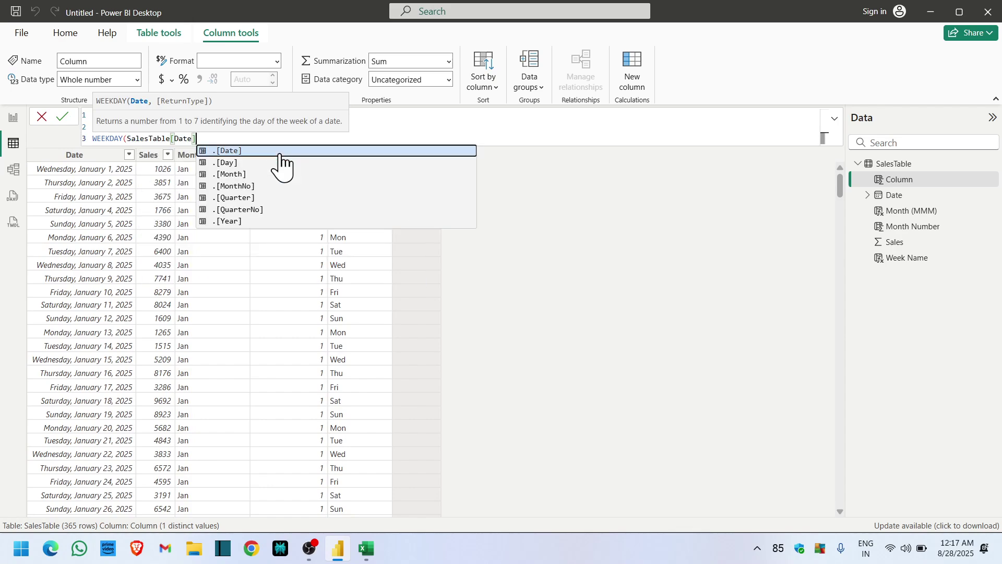
{"action": "key", "text": "Tab"}
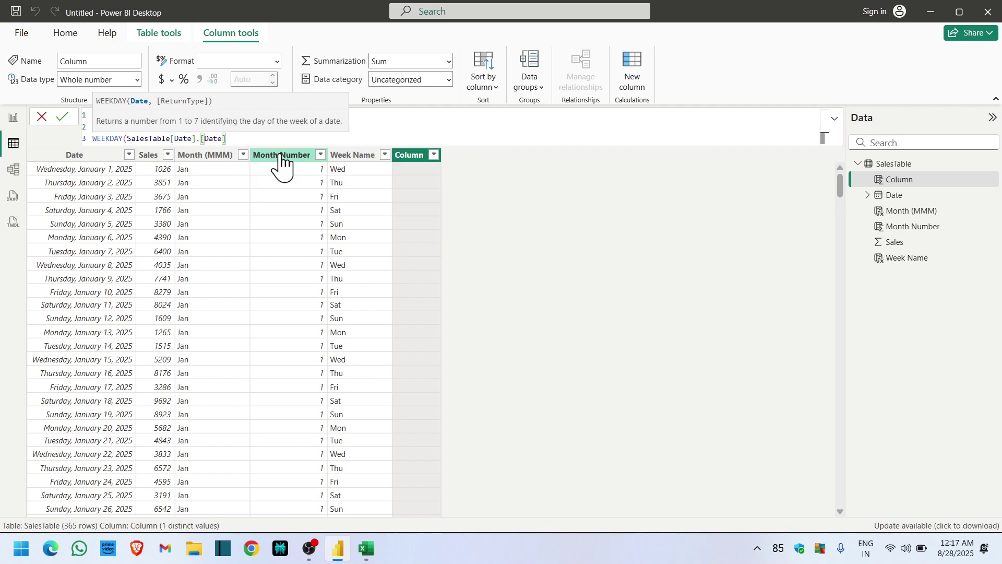
{"action": "type", "text": ","}
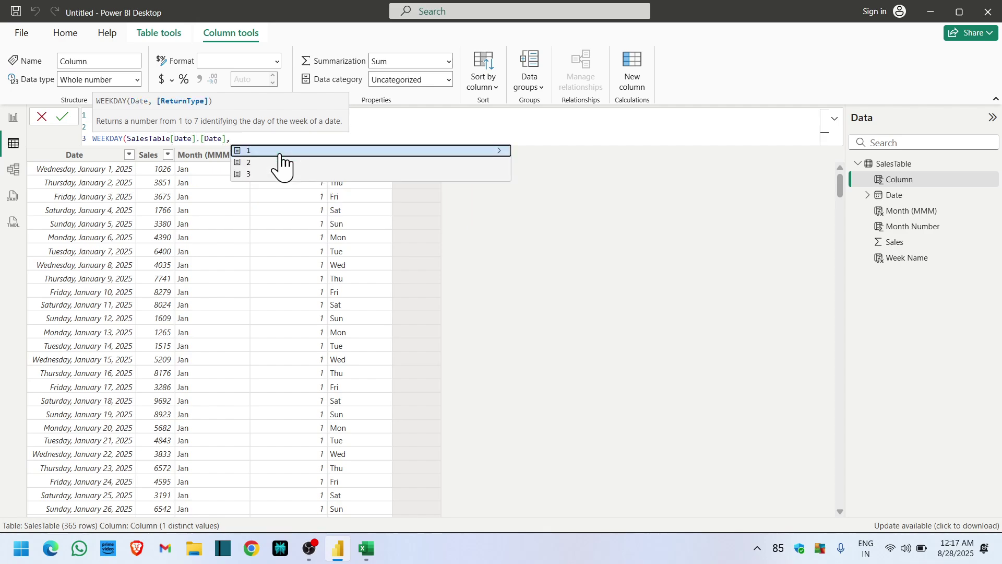
{"action": "key", "text": "Down"}
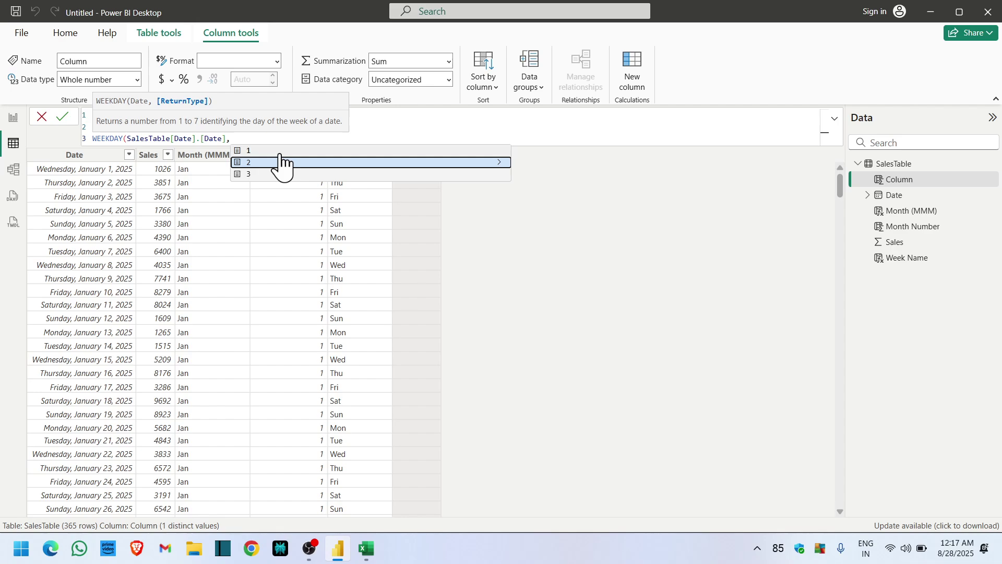
{"action": "key", "text": "Tab"}
{"action": "type", "text": ")"}
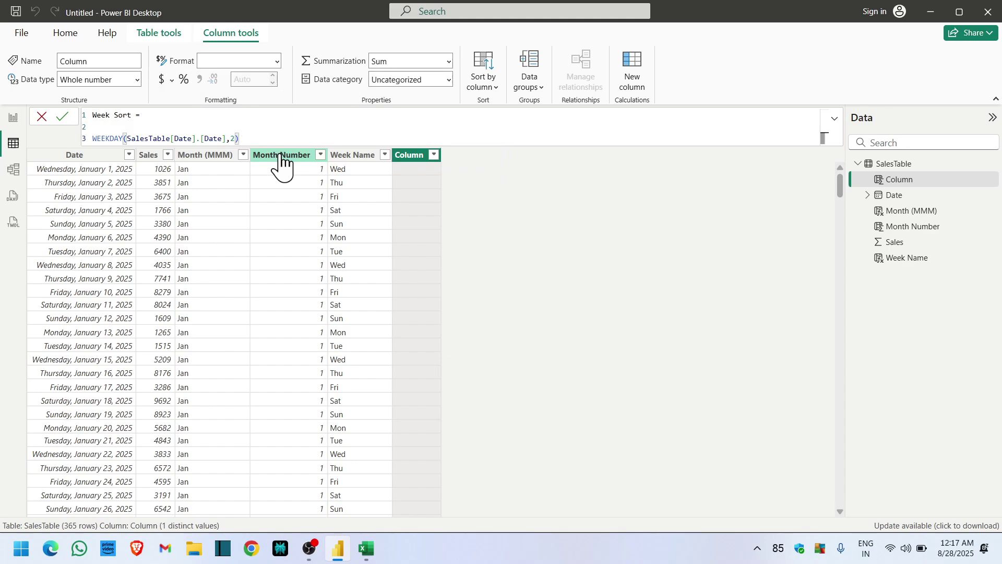
{"action": "key", "text": "Return"}
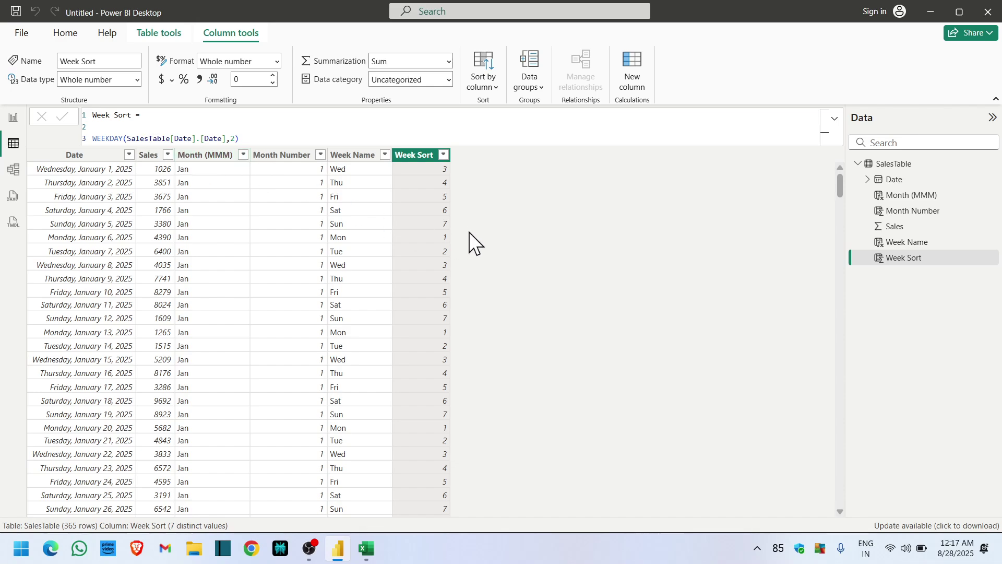
Compare the Week Name values with the Week Sort numbers, review the Week Sort formula, and return to the report view.
{"action": "left_click", "coordinate": [344, 238]}
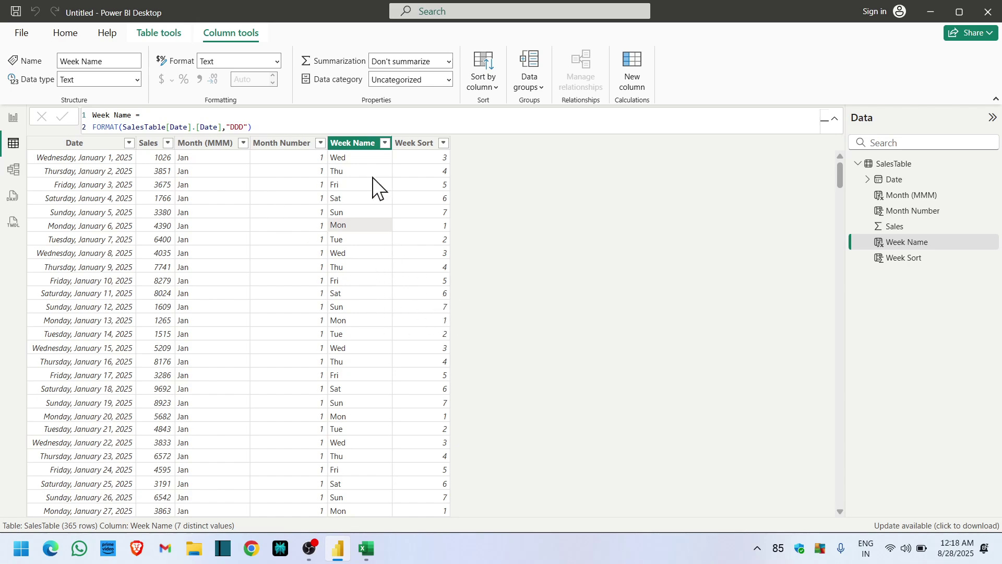
{"action": "left_click", "coordinate": [441, 199]}
{"action": "left_click_drag", "start_coordinate": [253, 137], "coordinate": [177, 128]}
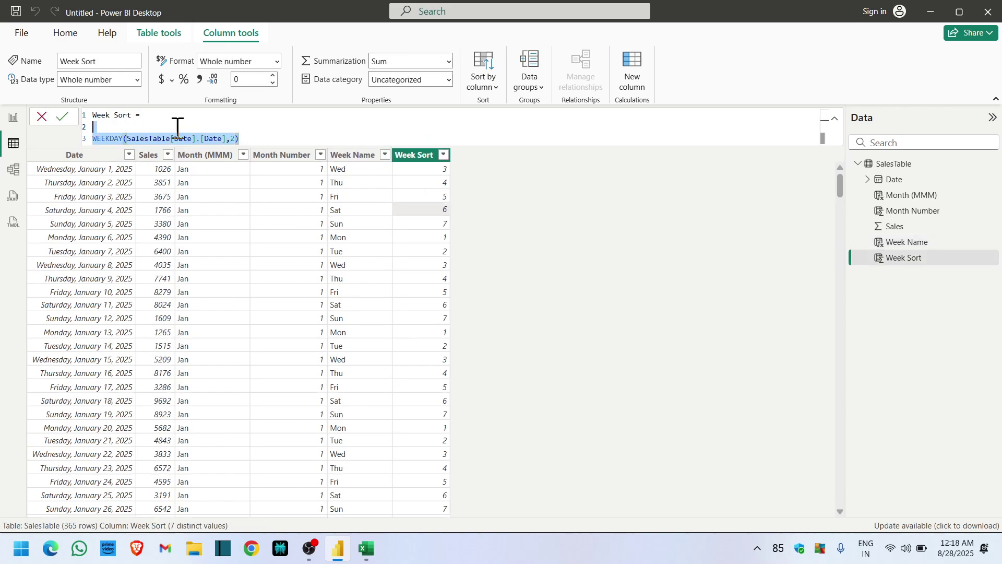
{"action": "key", "text": "ctrl+a"}
{"action": "left_click", "coordinate": [496, 208]}
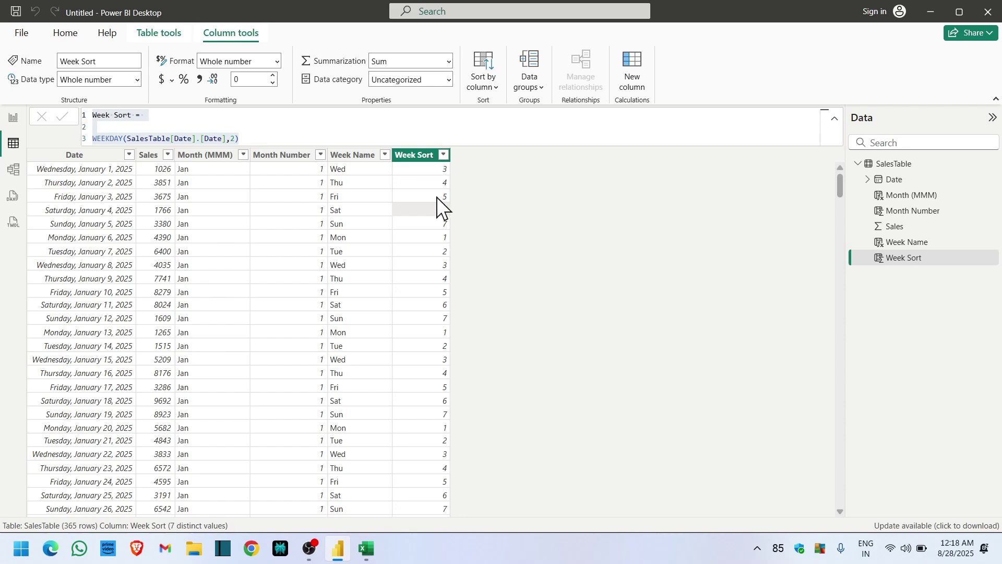
{"action": "left_click", "coordinate": [14, 118]}
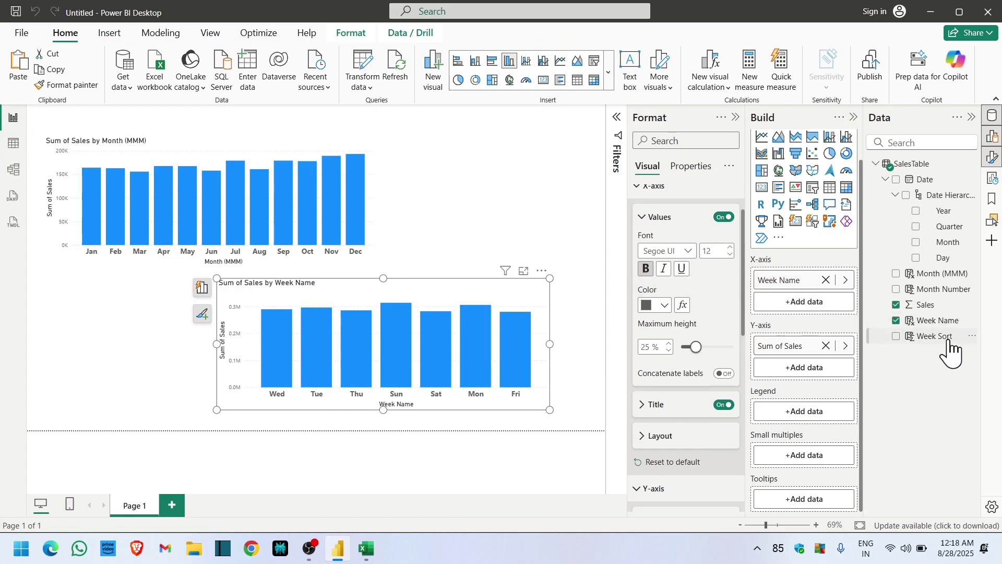
Set the Week Name column in SalesTable to sort by the Week Sort column.
{"action": "left_click", "coordinate": [938, 321]}
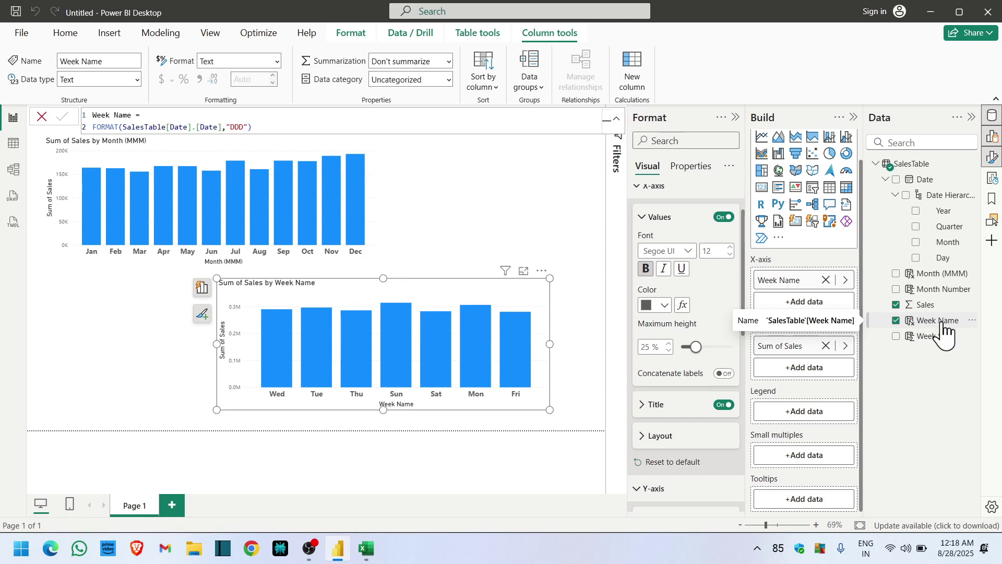
{"action": "left_click", "coordinate": [482, 92]}
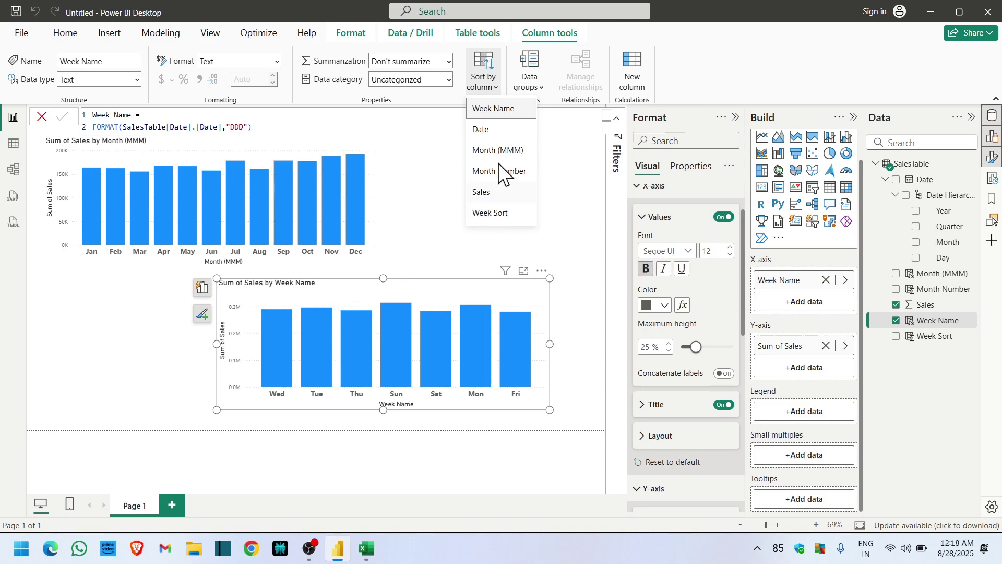
{"action": "left_click", "coordinate": [500, 213]}
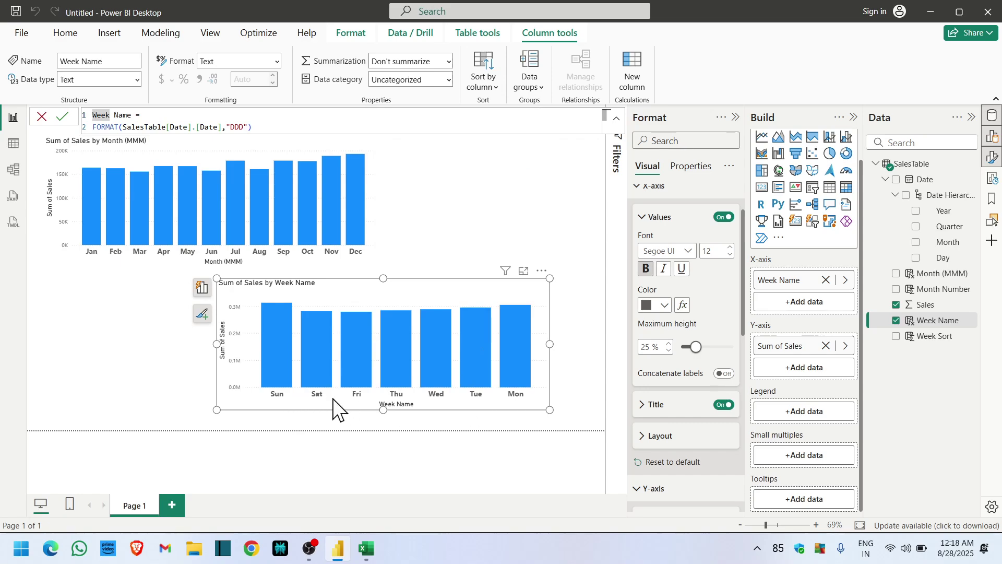
Sort the weekday chart's axis in ascending order and place the chart directly below the monthly chart, aligned with its left edge.
{"action": "left_click", "coordinate": [543, 272]}
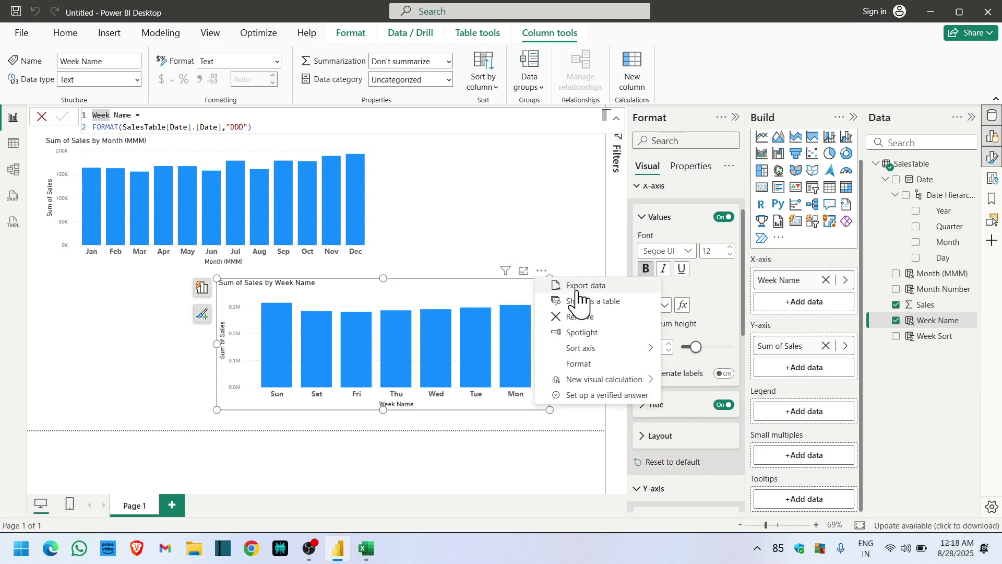
{"action": "mouse_move", "coordinate": [601, 349]}
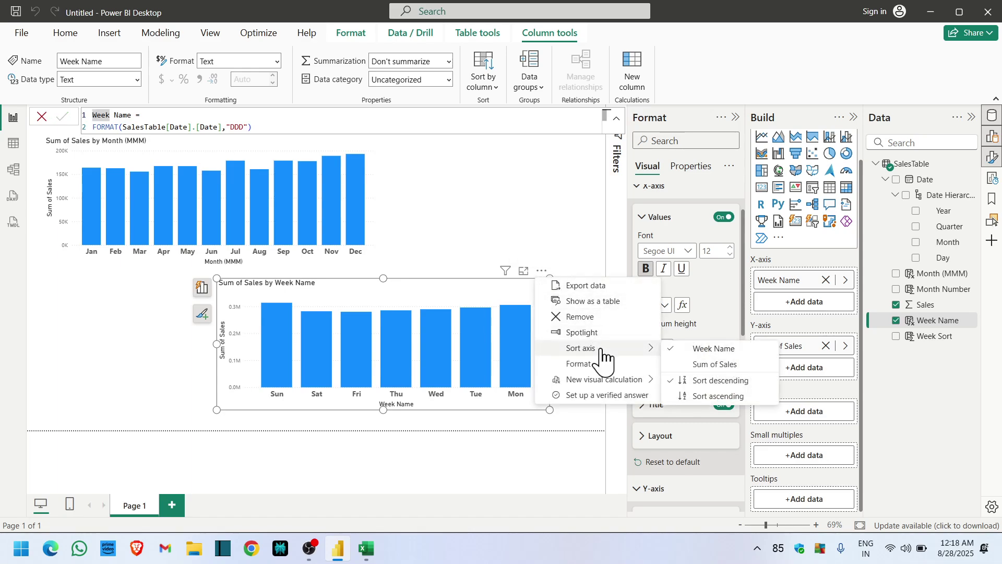
{"action": "left_click", "coordinate": [720, 407]}
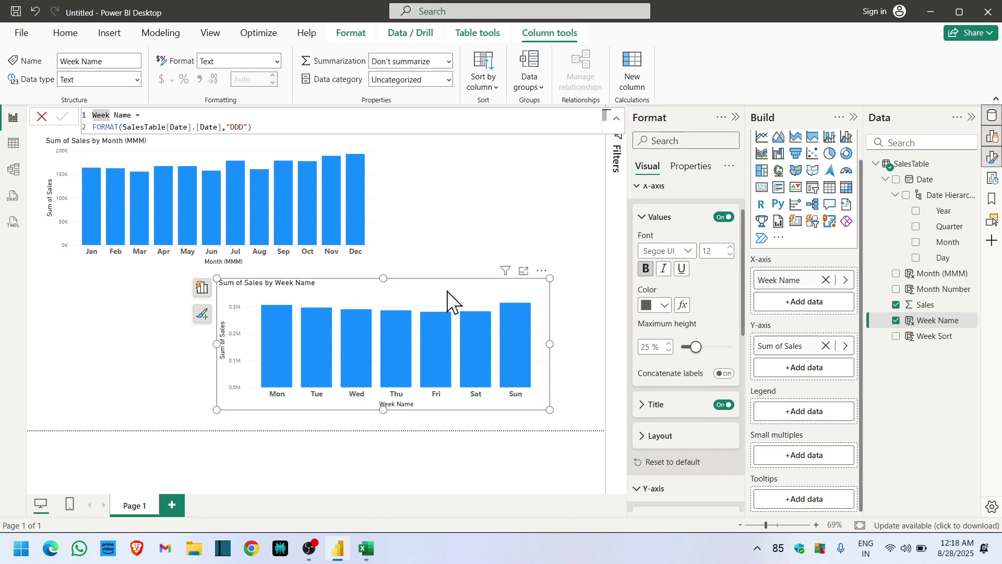
{"action": "left_click_drag", "start_coordinate": [447, 300], "coordinate": [277, 289]}
{"action": "mouse_move", "coordinate": [349, 312]}
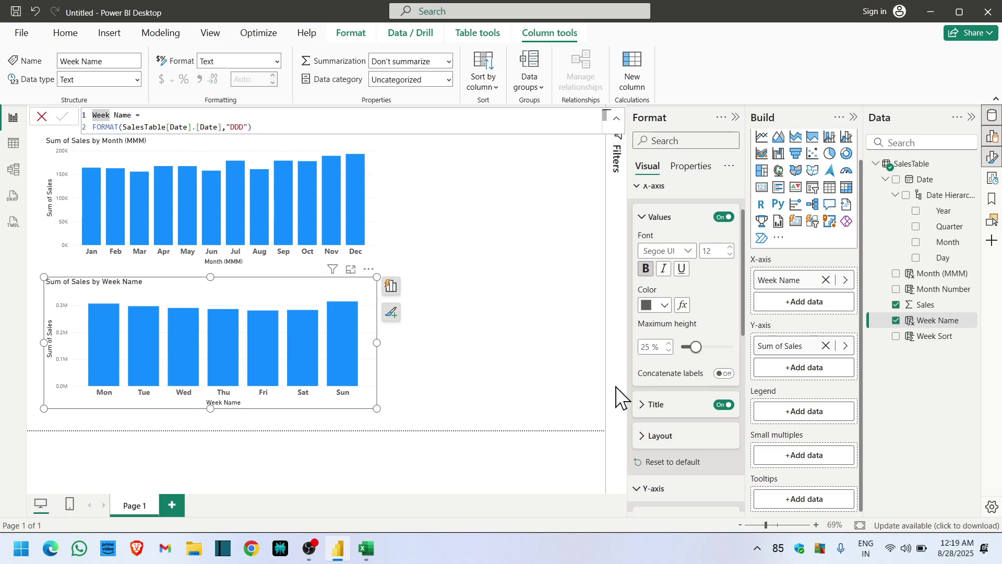
Check the Week Name column's sort-by setting, review the Week Sort values in the table view, and return to the report view.
{"action": "left_click", "coordinate": [483, 79]}
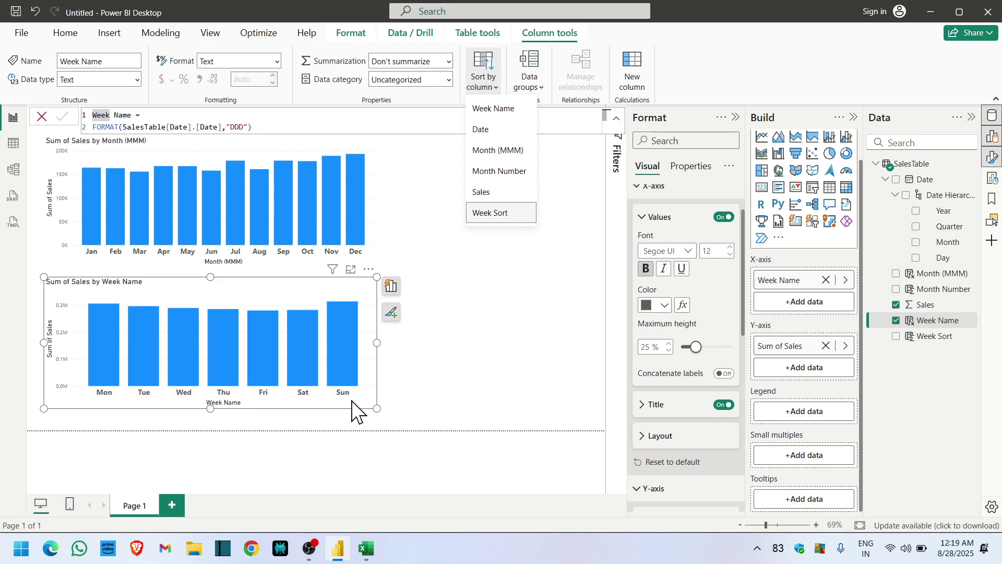
{"action": "left_click", "coordinate": [14, 143]}
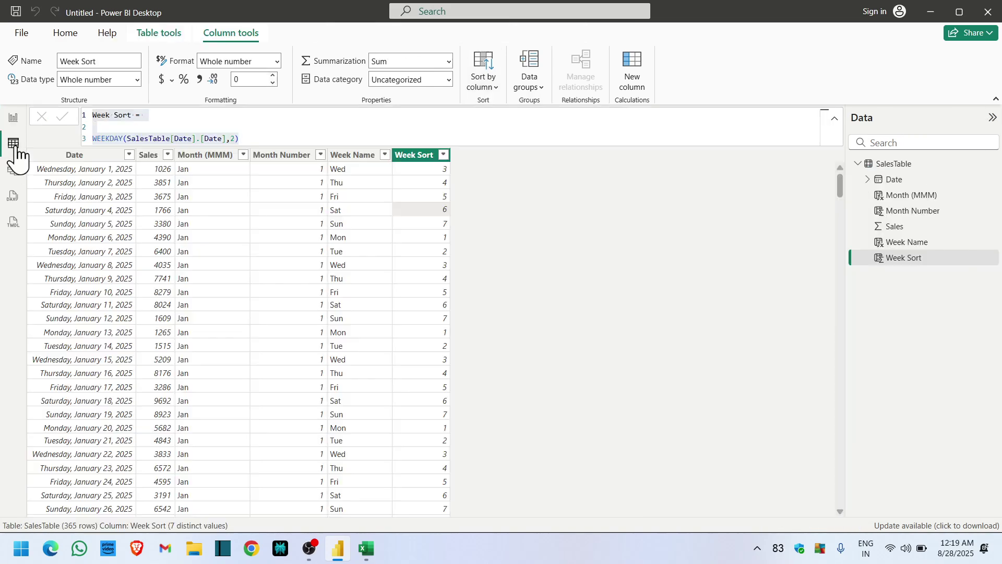
{"action": "scroll", "coordinate": [395, 318], "scroll_direction": "down", "scroll_amount": 10}
{"action": "scroll", "coordinate": [395, 318], "scroll_direction": "up", "scroll_amount": 10}
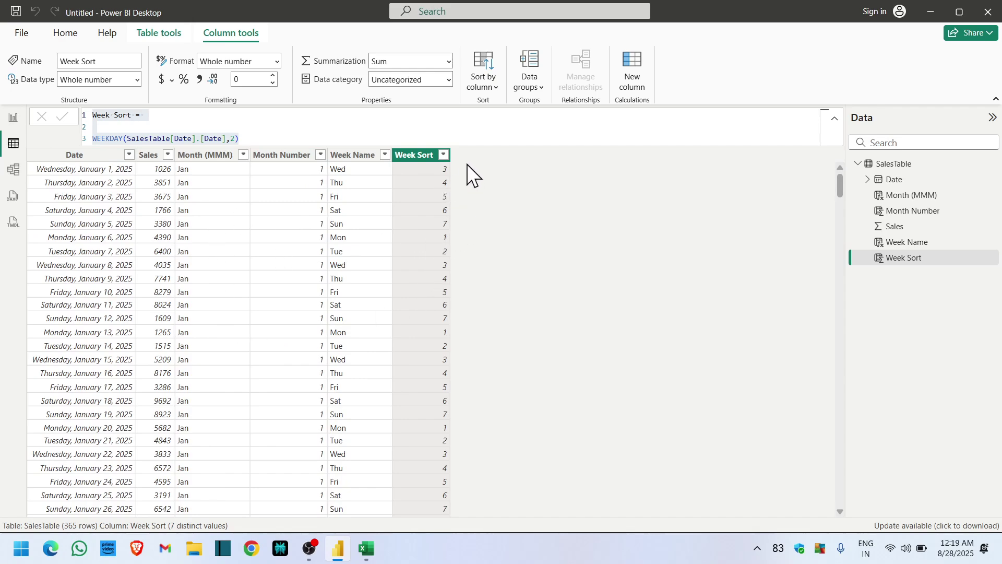
{"action": "left_click", "coordinate": [13, 117]}
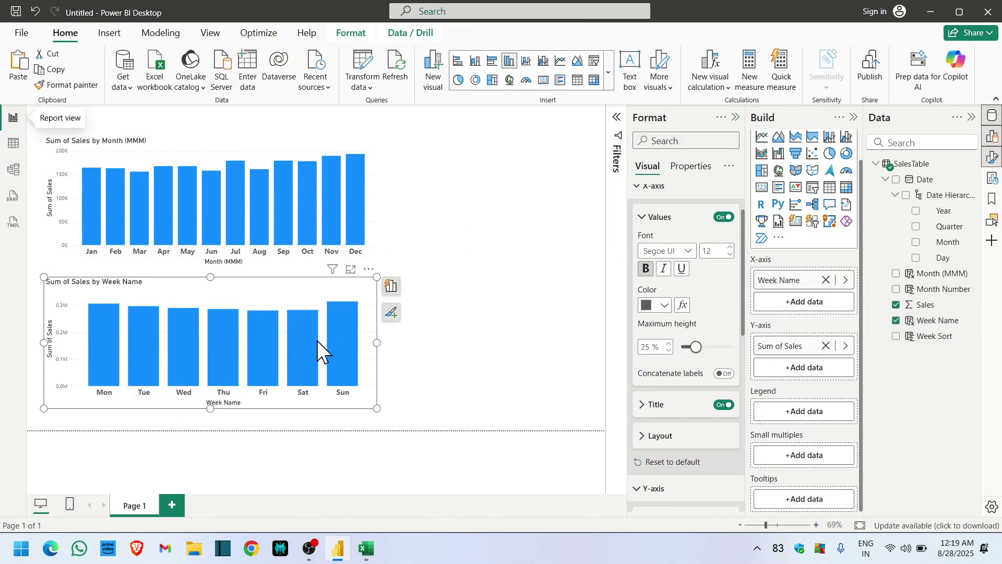